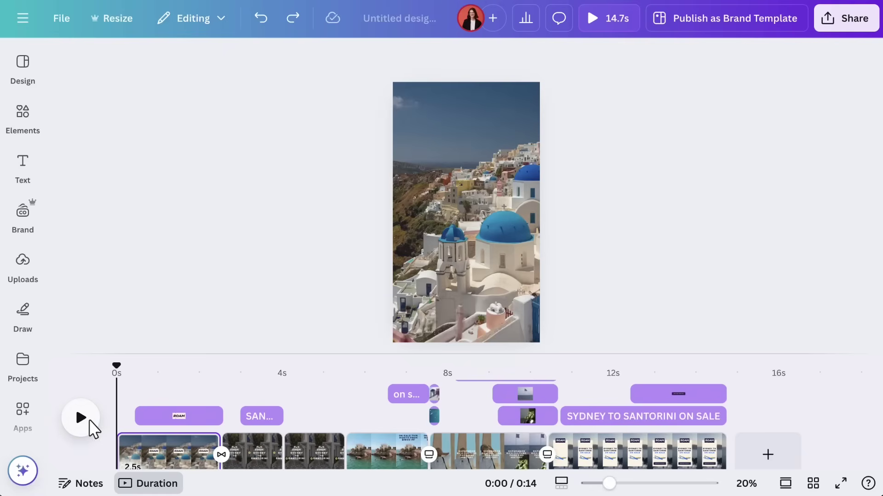
Preview part of the video, then bring up animations for the final ROAM scene's background video.
{"action": "left_click", "coordinate": [90, 421]}
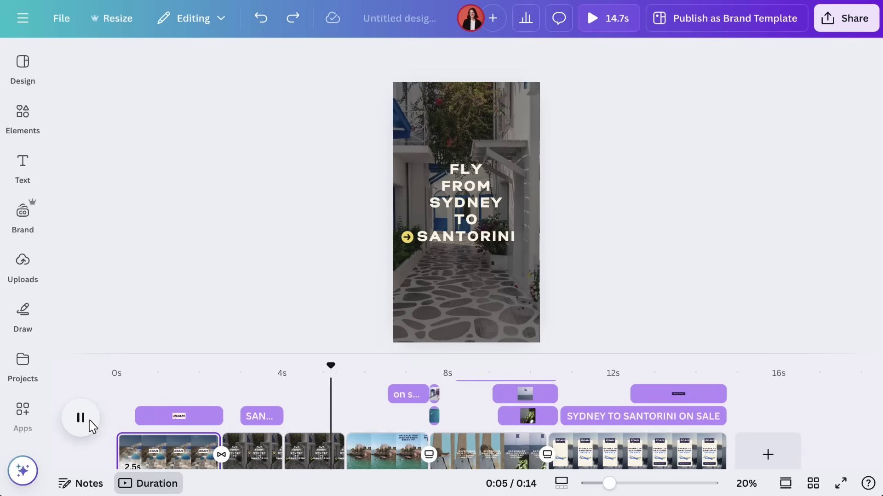
{"action": "left_click", "coordinate": [92, 427]}
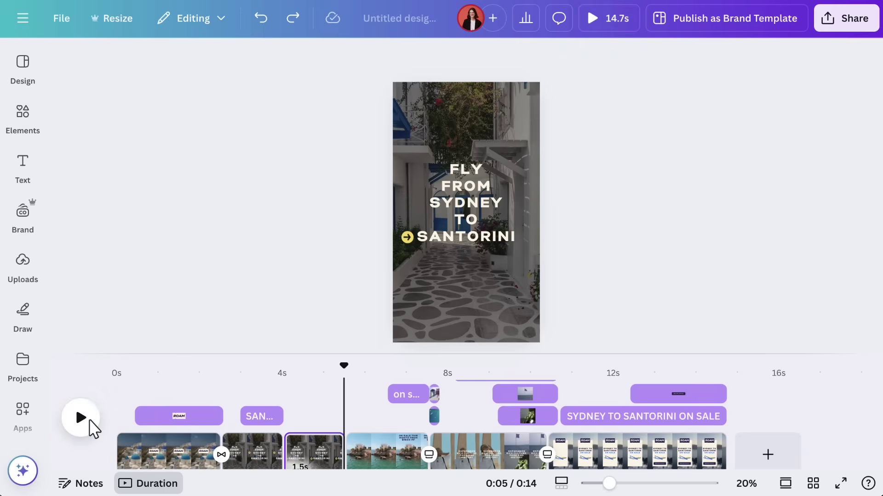
{"action": "left_click", "coordinate": [593, 446]}
{"action": "left_click", "coordinate": [522, 320]}
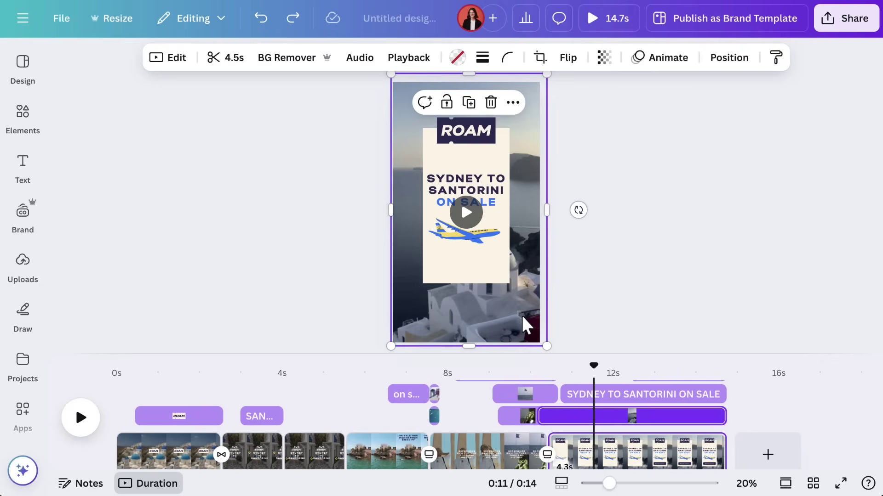
{"action": "left_click", "coordinate": [668, 58]}
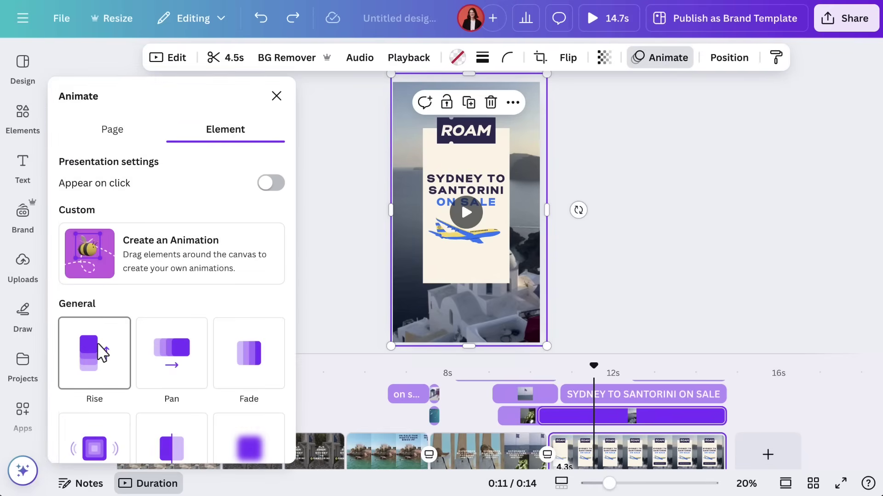
{"action": "scroll", "coordinate": [99, 352], "scroll_direction": "down", "scroll_amount": 2}
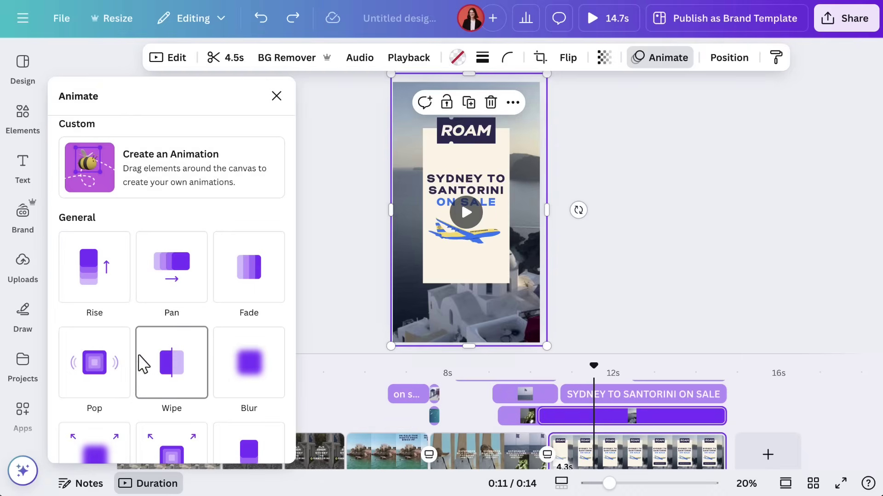
Give the 'Sydney to Santorini on sale' headline the Suggested Ascend animation.
{"action": "left_click", "coordinate": [467, 137]}
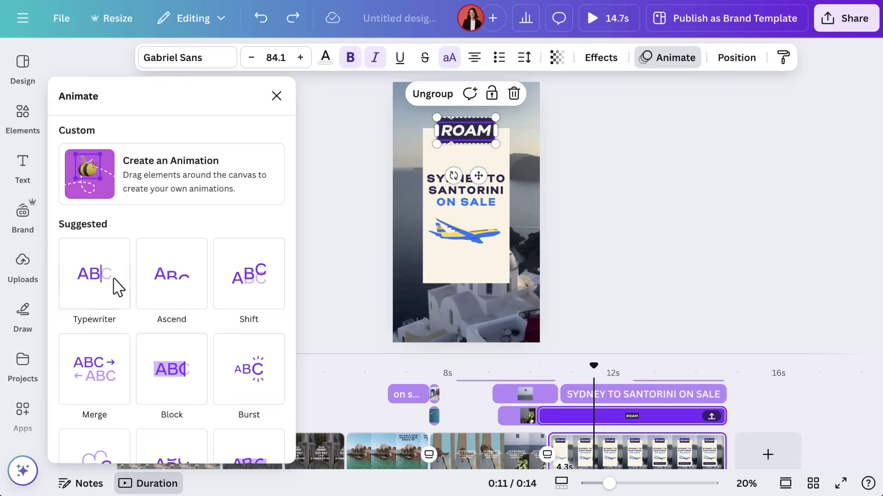
{"action": "left_click", "coordinate": [166, 287]}
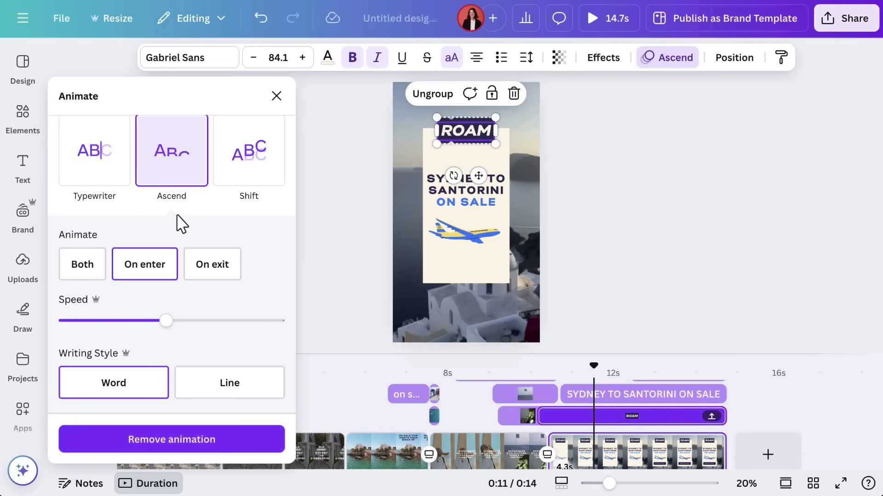
Enlarge the airplane, shift it partly off the bottom-left, and record an up-right custom flight path.
{"action": "left_click", "coordinate": [465, 239]}
{"action": "left_click_drag", "start_coordinate": [426, 255], "coordinate": [301, 352]}
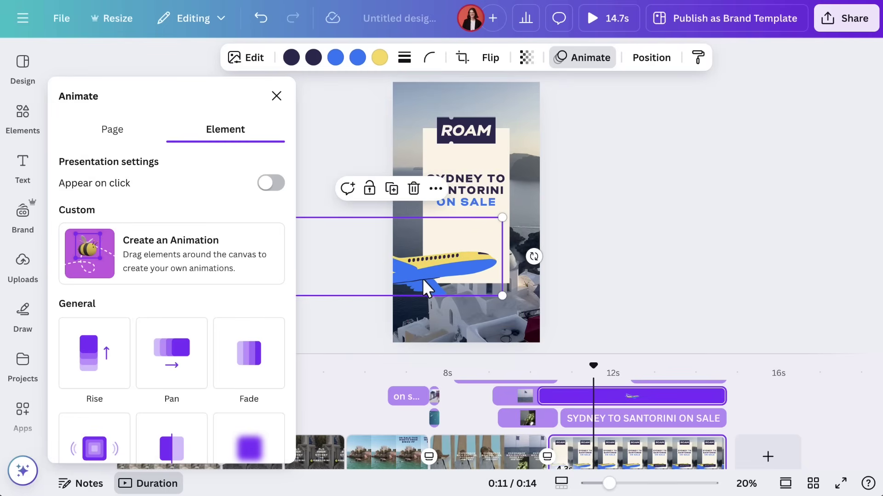
{"action": "left_click_drag", "start_coordinate": [424, 279], "coordinate": [357, 338]}
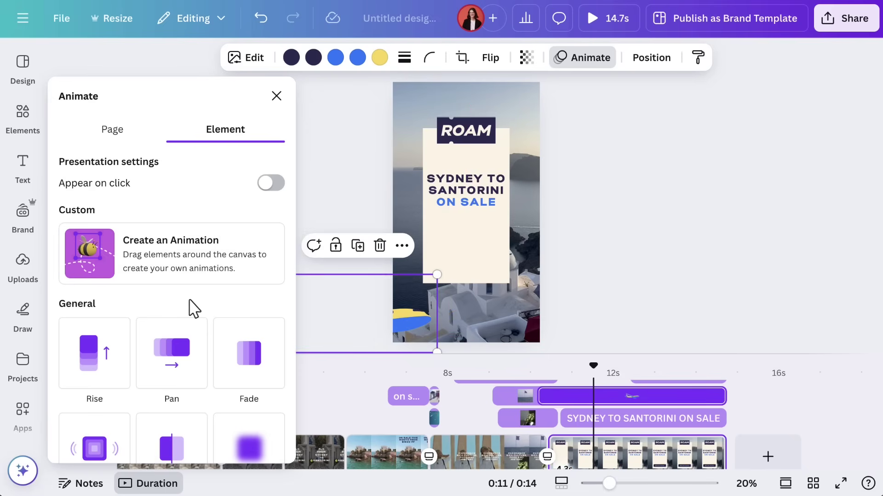
{"action": "left_click", "coordinate": [178, 254]}
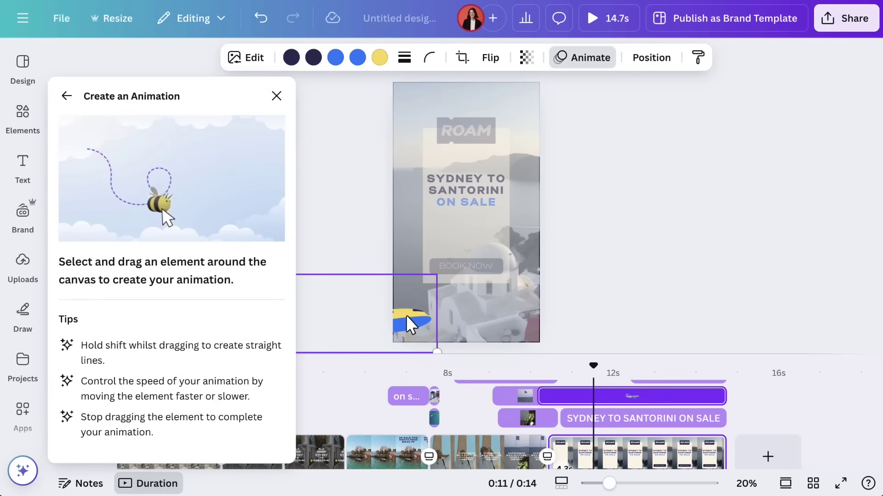
{"action": "left_click_drag", "start_coordinate": [407, 315], "coordinate": [699, 172]}
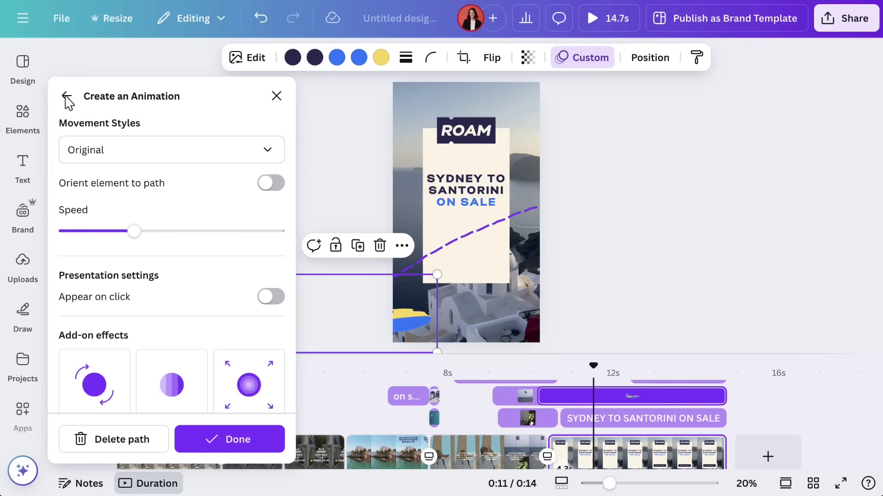
Apply the Professional Magic Animate style to all pages from the Page animation options.
{"action": "left_click", "coordinate": [67, 98]}
{"action": "left_click", "coordinate": [112, 135]}
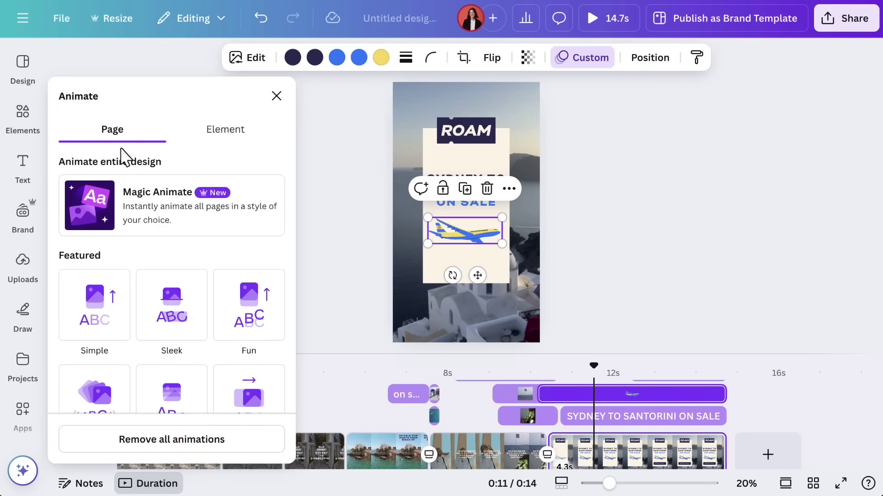
{"action": "left_click", "coordinate": [152, 209]}
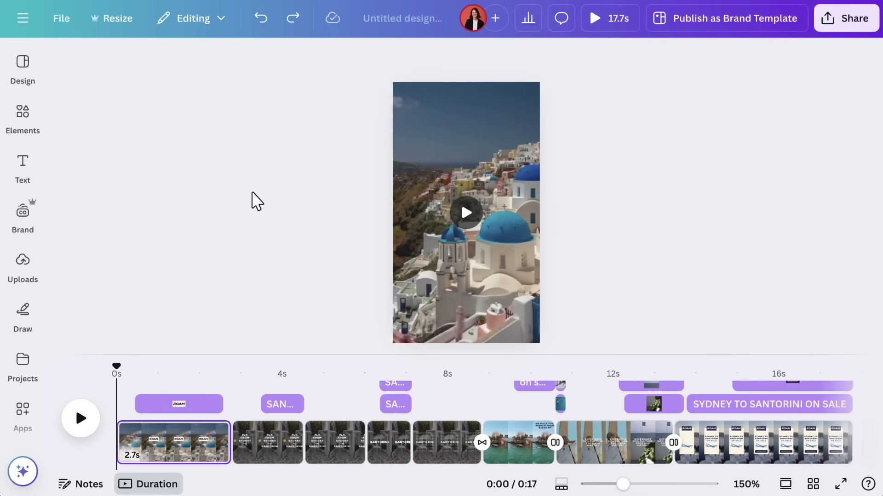
{"action": "mouse_move", "coordinate": [232, 443]}
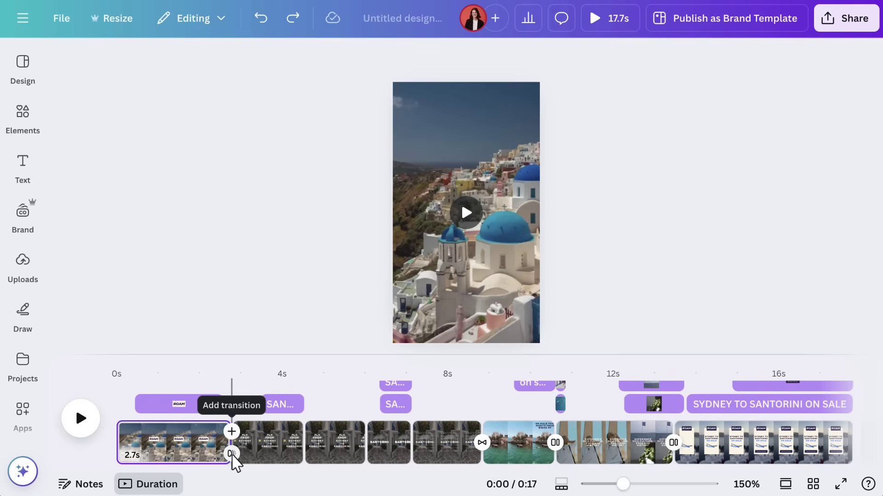
Join scenes one and two with a 0.5-second Dissolve transition.
{"action": "left_click", "coordinate": [232, 455]}
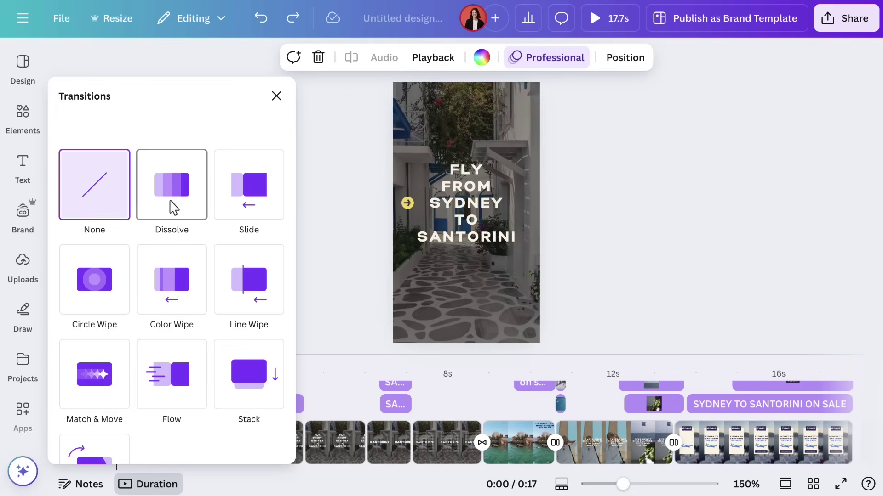
{"action": "left_click", "coordinate": [174, 207]}
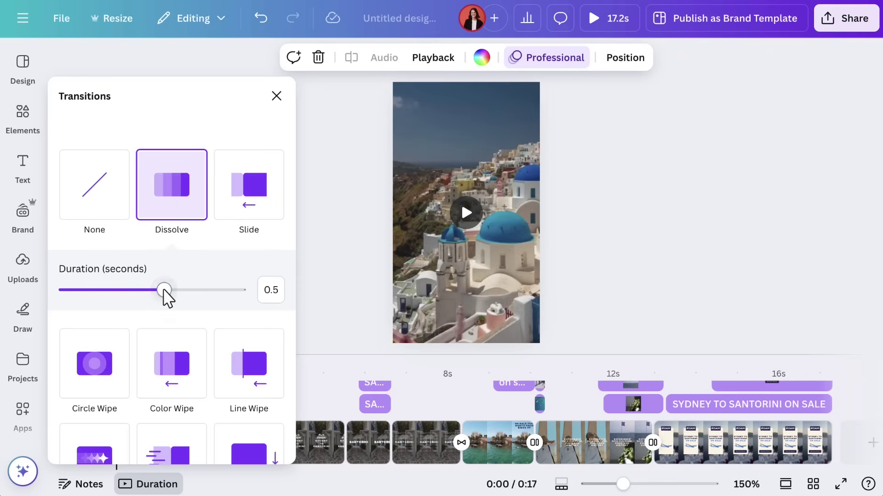
{"action": "left_click_drag", "start_coordinate": [166, 293], "coordinate": [252, 296]}
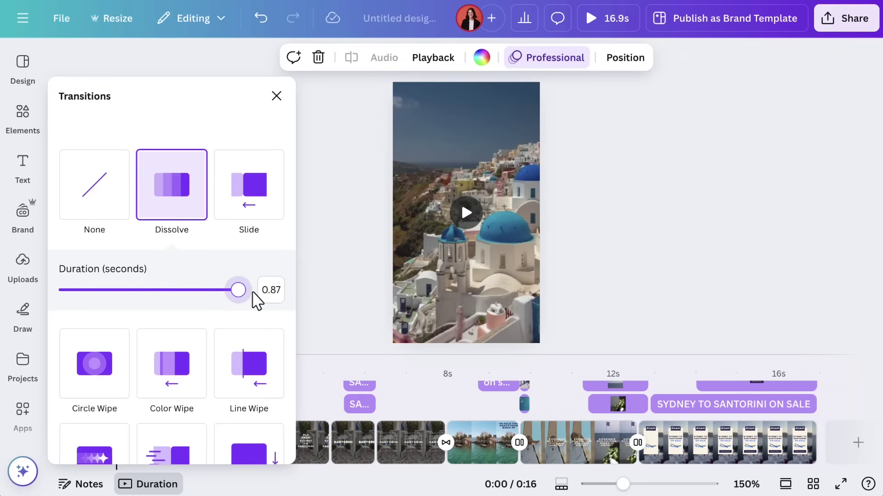
{"action": "left_click_drag", "start_coordinate": [252, 292], "coordinate": [168, 288]}
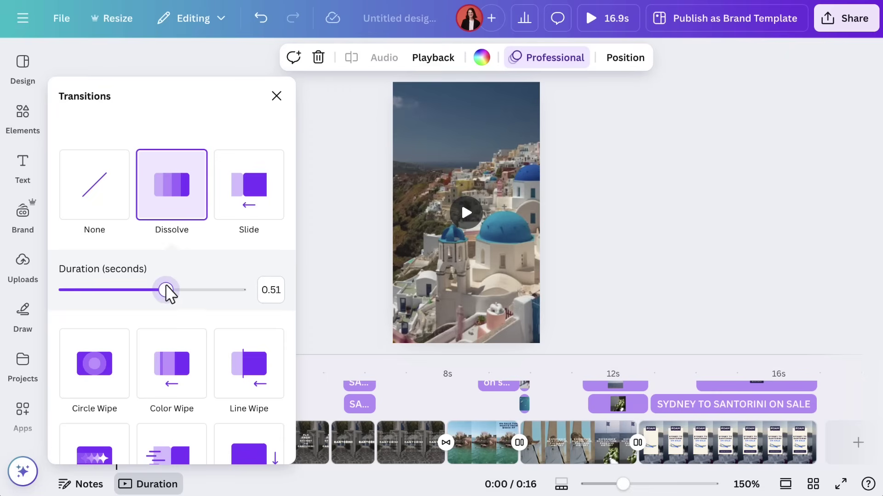
{"action": "left_click", "coordinate": [277, 96]}
Copy the yellow arrow from scene two into scene three, placed beside SANTORINI.
{"action": "left_click", "coordinate": [250, 442]}
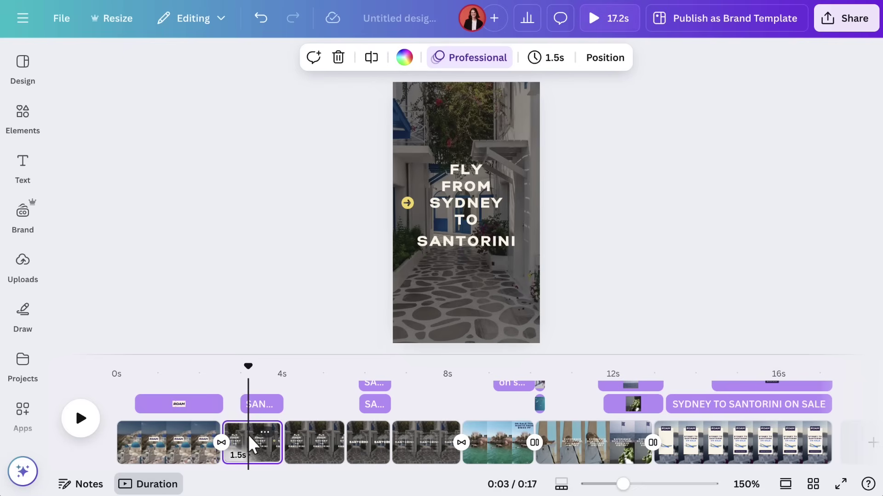
{"action": "left_click", "coordinate": [407, 205]}
{"action": "key", "text": "ctrl+c"}
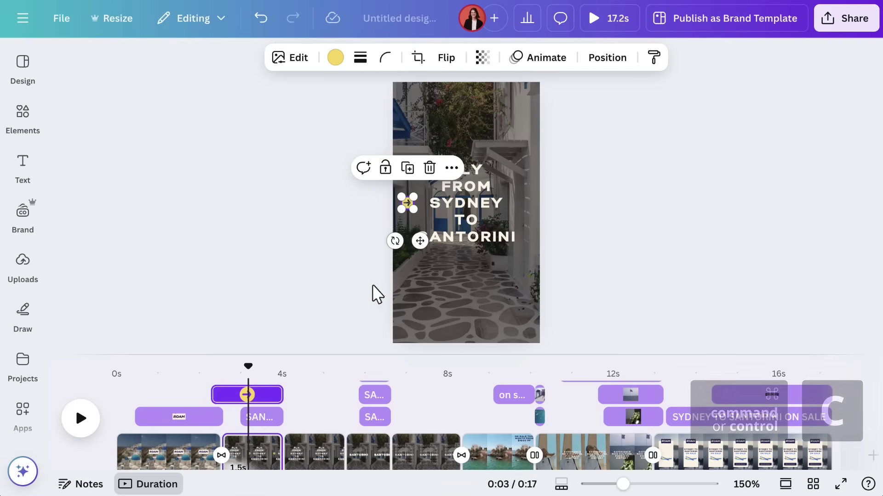
{"action": "left_click", "coordinate": [311, 455]}
{"action": "key", "text": "ctrl+v"}
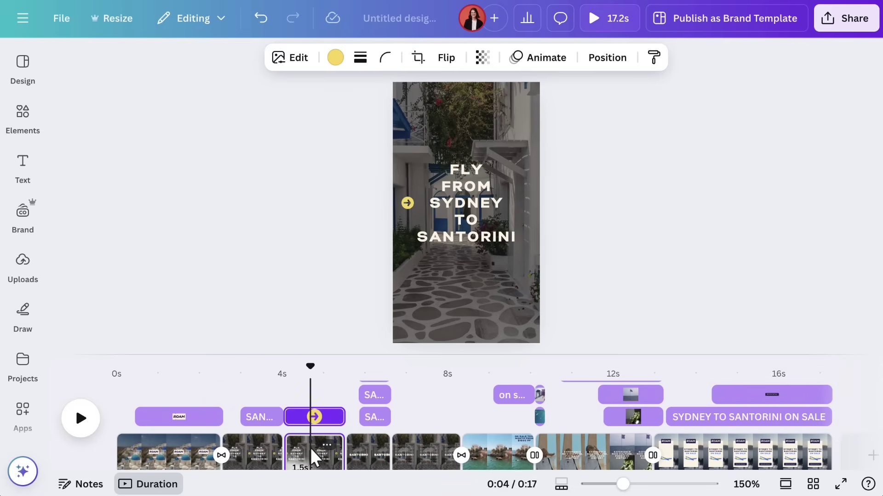
{"action": "left_click", "coordinate": [407, 205]}
{"action": "left_click_drag", "start_coordinate": [407, 205], "coordinate": [408, 242]}
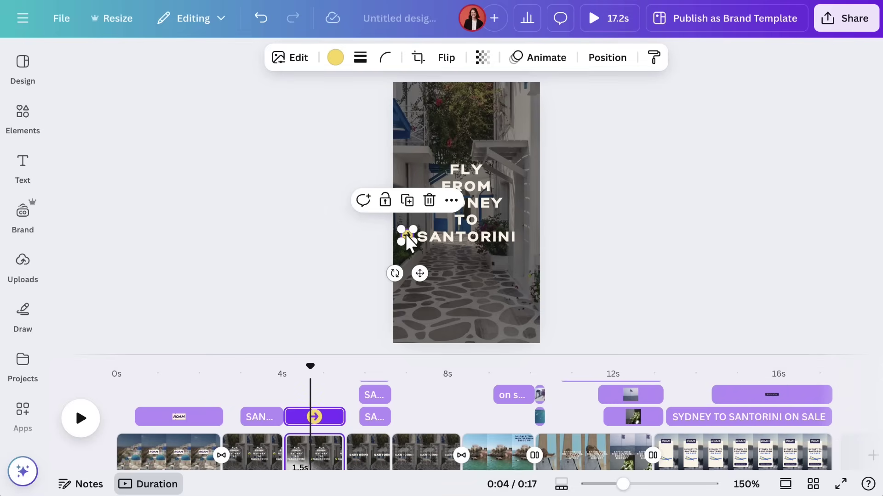
Link scenes two and three with a half-second Match & Move transition and review it.
{"action": "left_click", "coordinate": [283, 464]}
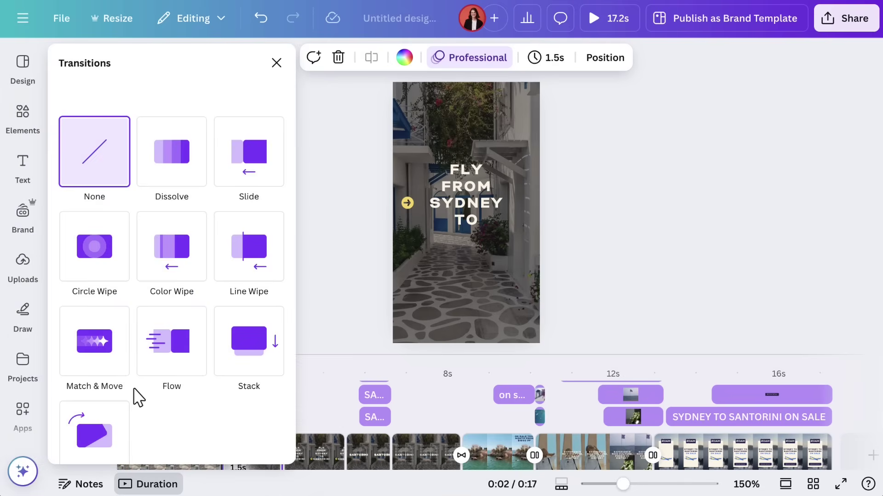
{"action": "left_click", "coordinate": [114, 367]}
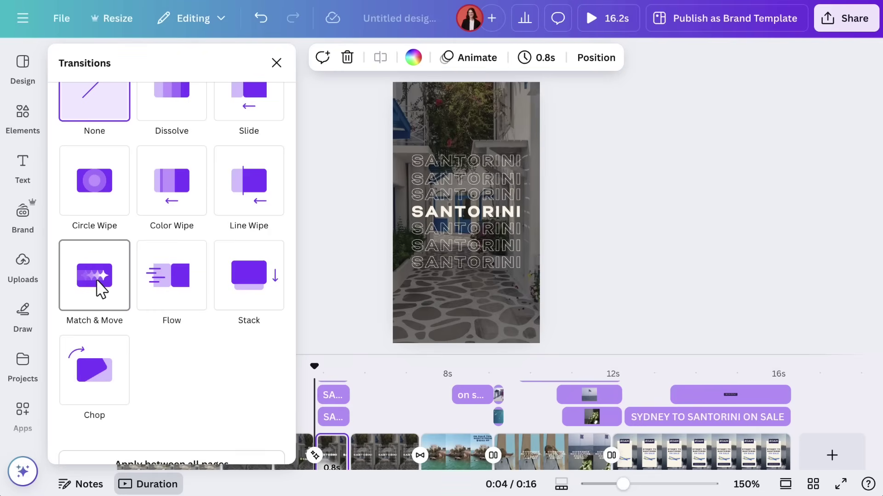
{"action": "left_click", "coordinate": [97, 282]}
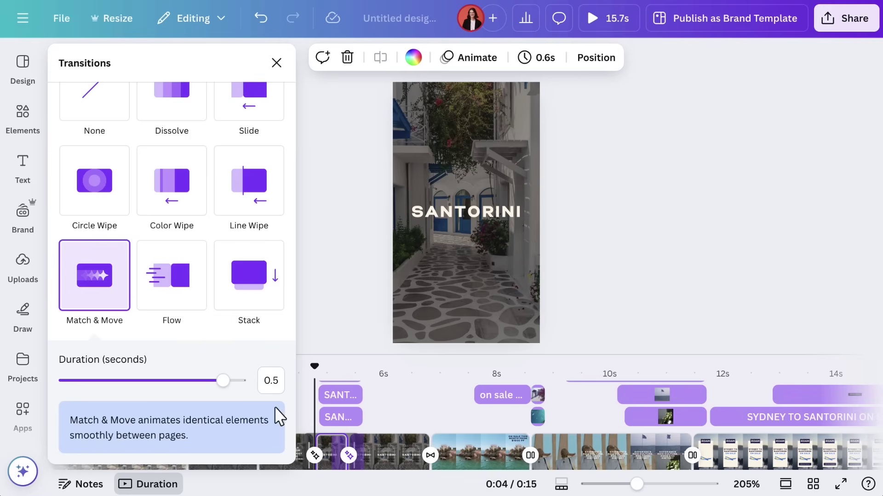
{"action": "left_click", "coordinate": [325, 441]}
{"action": "left_click", "coordinate": [600, 61]}
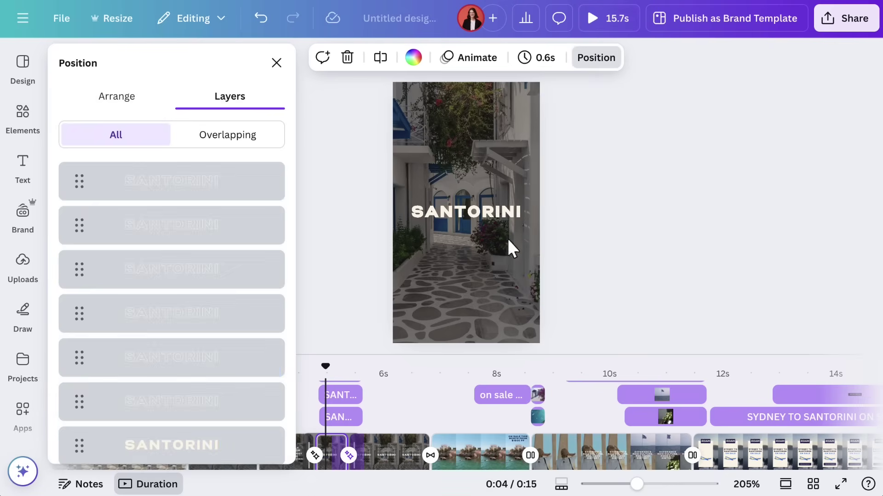
{"action": "left_click", "coordinate": [393, 464]}
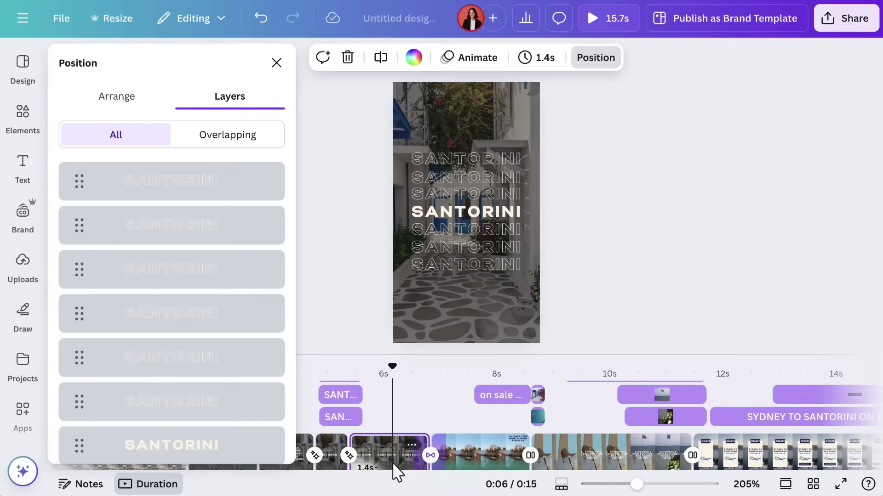
{"action": "left_click", "coordinate": [331, 443]}
{"action": "left_click", "coordinate": [348, 455]}
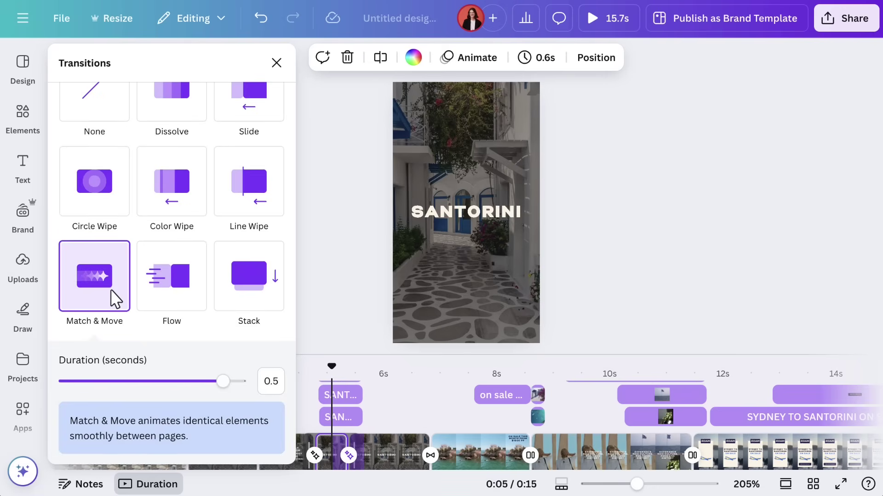
{"action": "scroll", "coordinate": [114, 298], "scroll_direction": "down", "scroll_amount": 5}
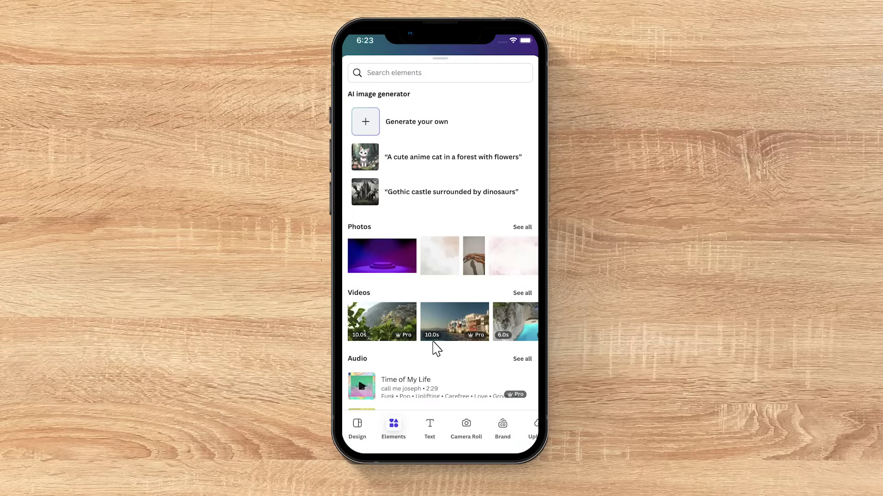
{"action": "left_click_drag", "start_coordinate": [492, 228], "coordinate": [504, 114]}
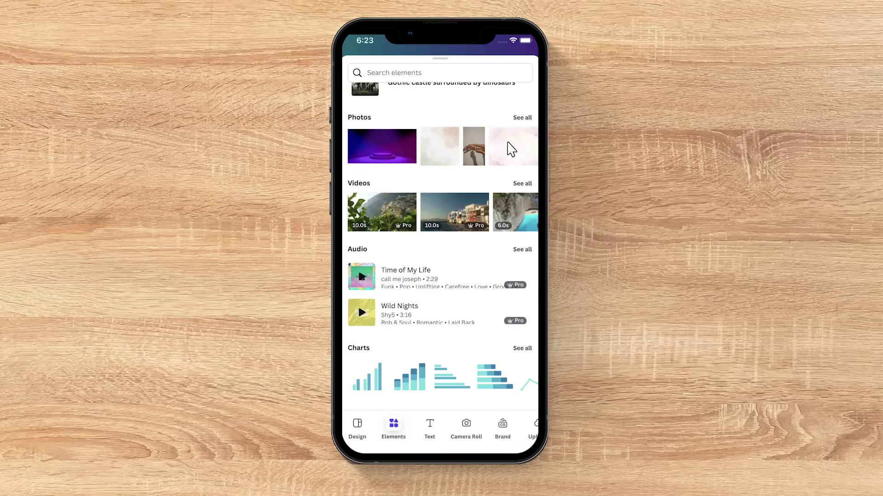
Browse all audio tracks, previewing New Roots and Thrill Of It.
{"action": "left_click", "coordinate": [522, 250]}
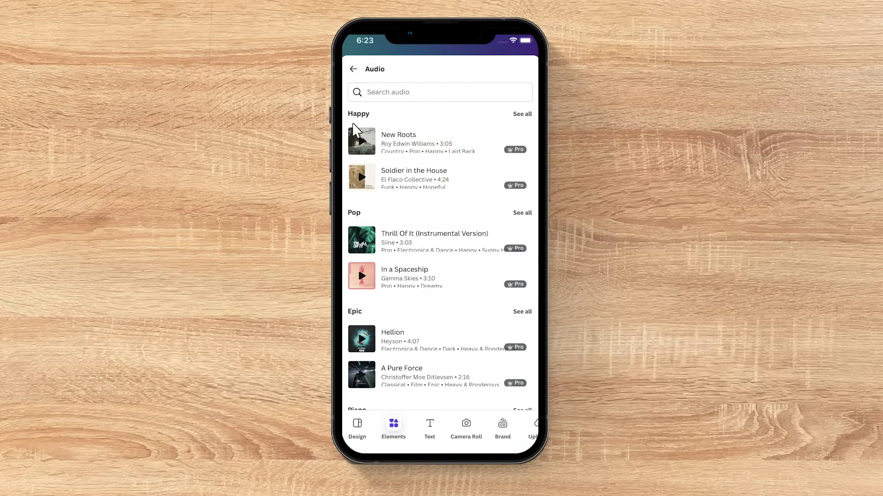
{"action": "left_click", "coordinate": [363, 147]}
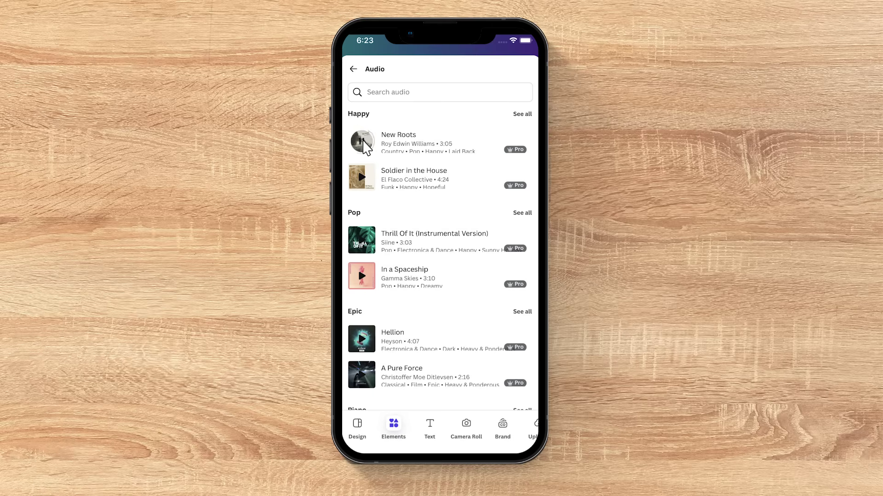
{"action": "left_click", "coordinate": [363, 145]}
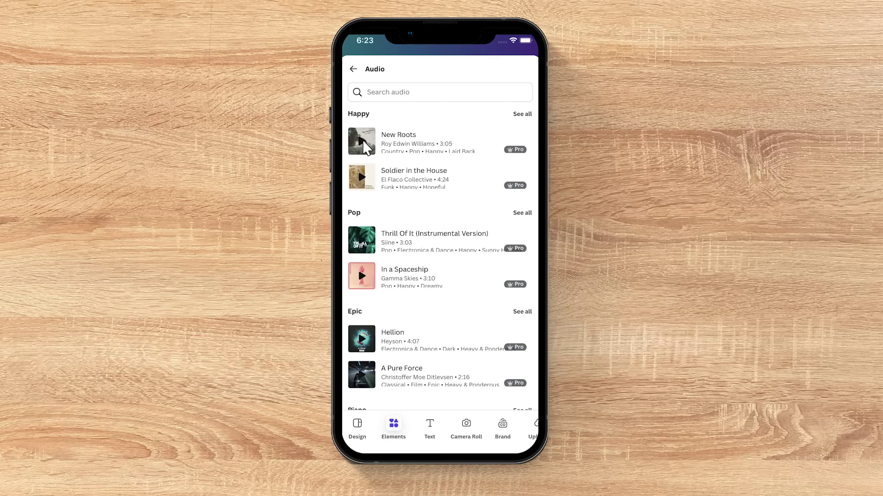
{"action": "left_click", "coordinate": [364, 241]}
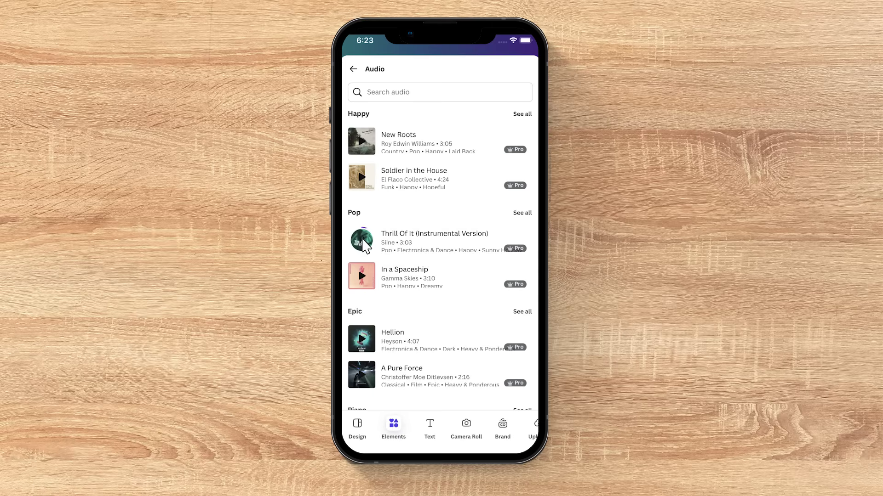
{"action": "left_click_drag", "start_coordinate": [363, 243], "coordinate": [384, 135]}
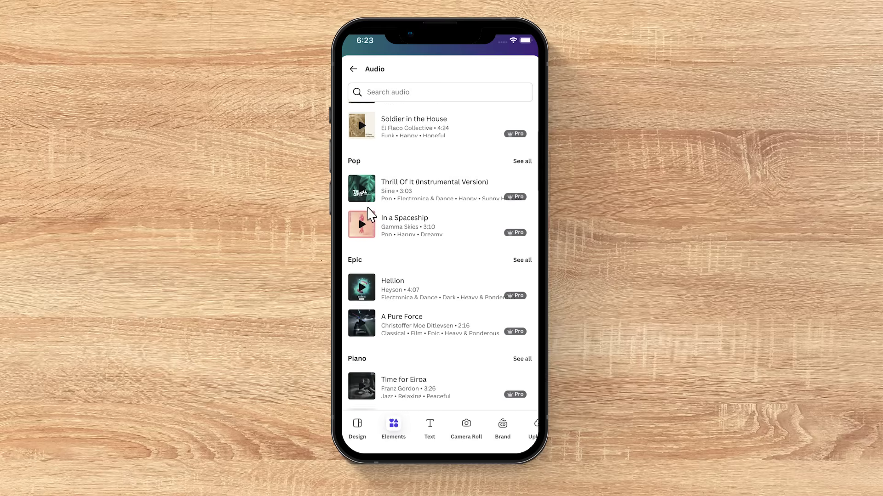
{"action": "left_click_drag", "start_coordinate": [383, 239], "coordinate": [384, 134]}
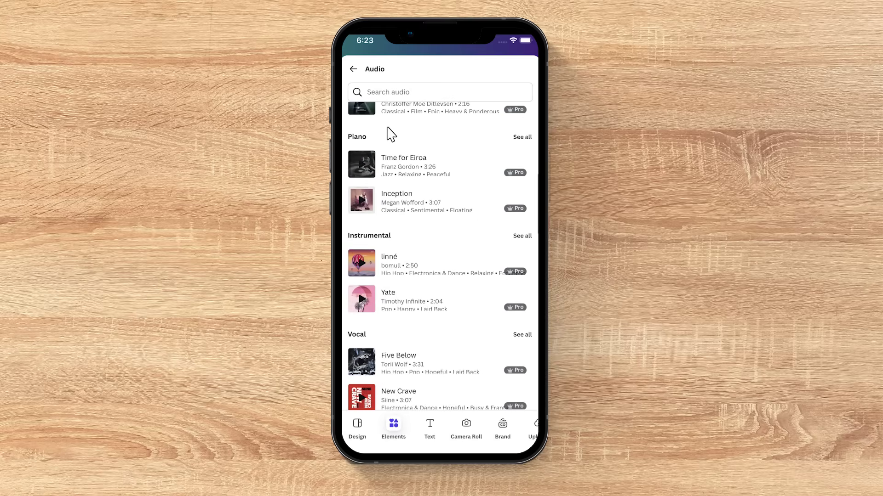
Preview the instrumental track linné and add it as background music.
{"action": "left_click", "coordinate": [361, 266]}
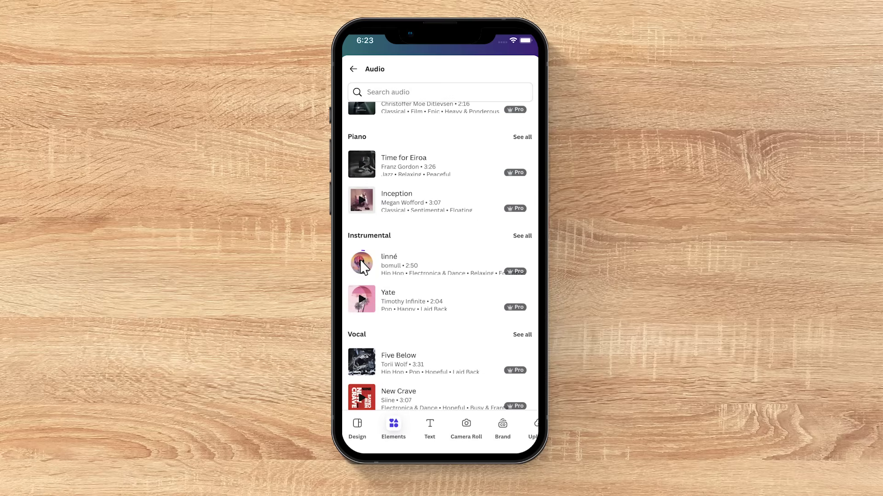
{"action": "left_click", "coordinate": [361, 262]}
{"action": "left_click", "coordinate": [402, 263]}
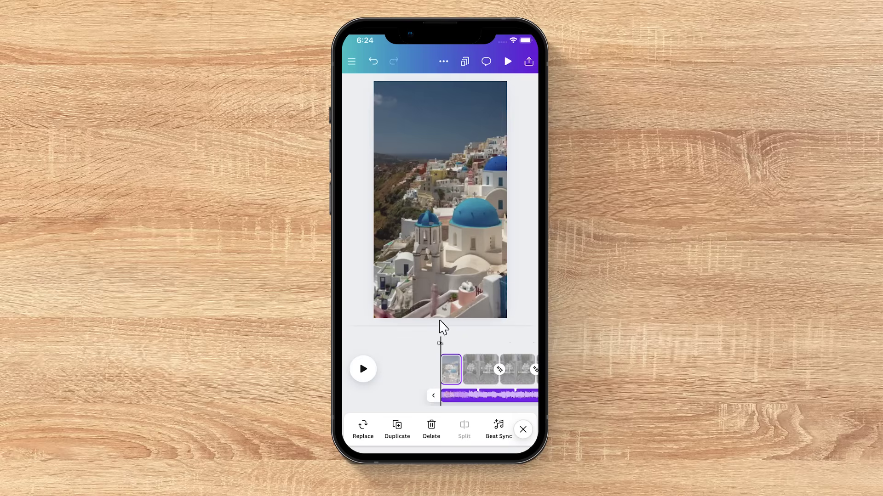
Trim the linné music track to 23.2 seconds.
{"action": "left_click_drag", "start_coordinate": [475, 378], "coordinate": [366, 373]}
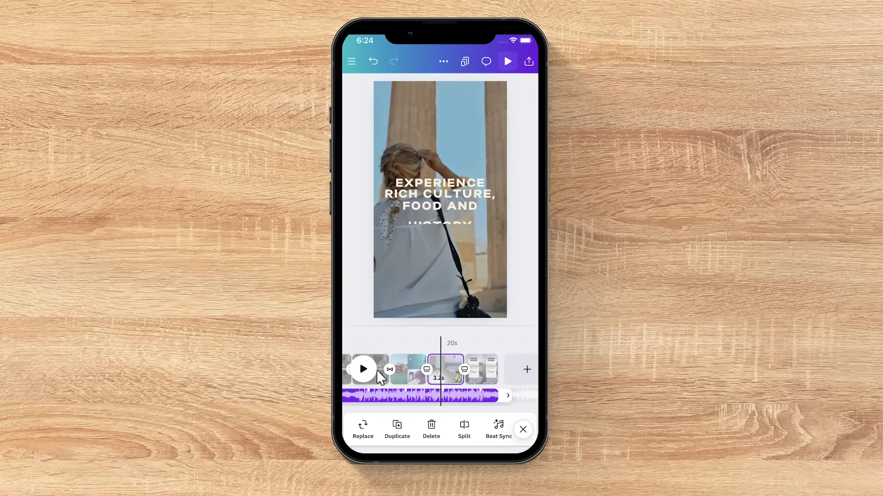
{"action": "left_click_drag", "start_coordinate": [506, 400], "coordinate": [502, 404]}
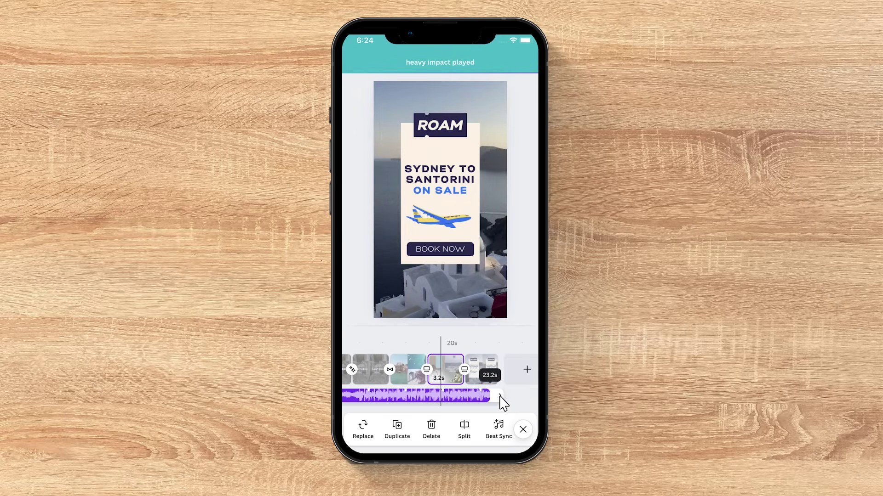
{"action": "left_click", "coordinate": [491, 431]}
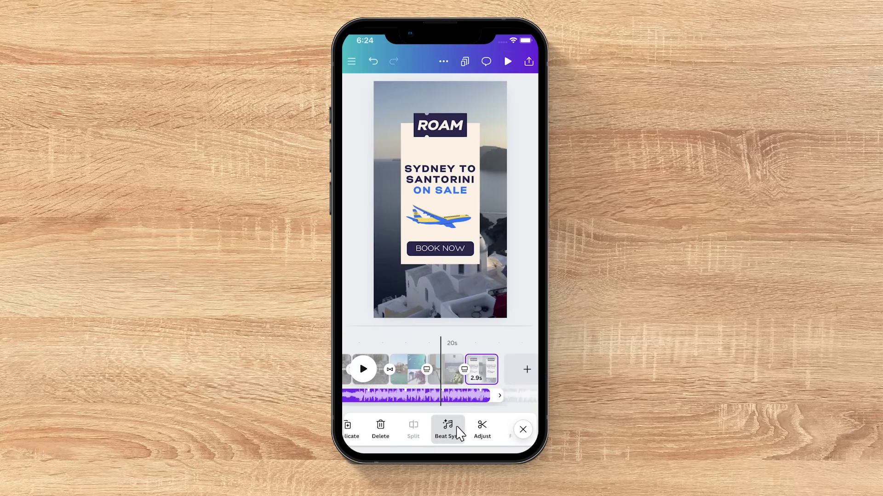
{"action": "left_click_drag", "start_coordinate": [459, 432], "coordinate": [374, 434]}
{"action": "left_click", "coordinate": [413, 435]}
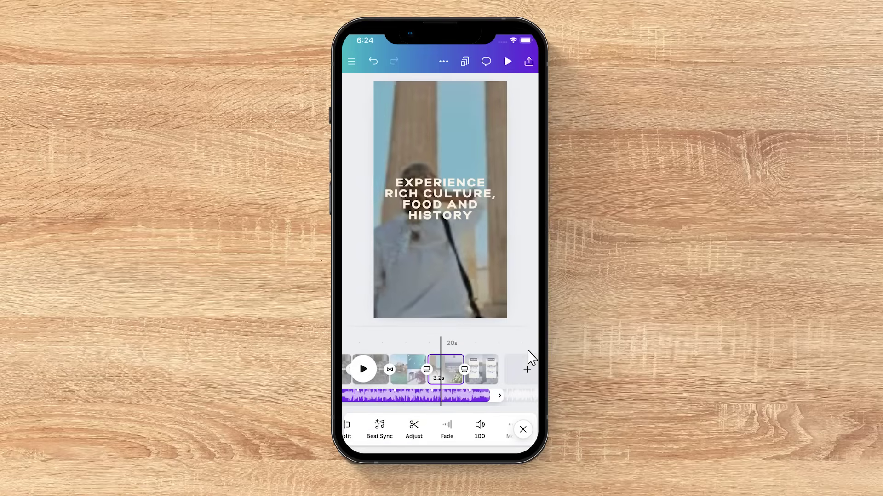
Set the music volume to 99.
{"action": "left_click", "coordinate": [480, 428]}
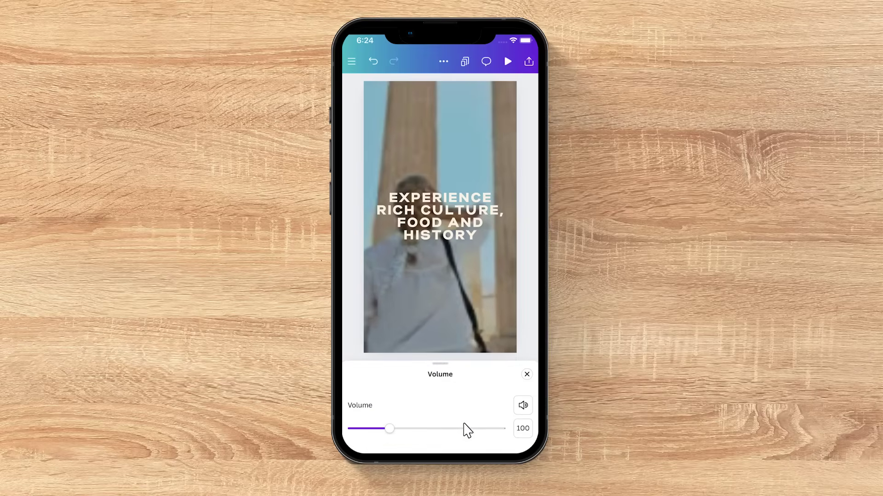
{"action": "left_click_drag", "start_coordinate": [386, 428], "coordinate": [391, 430]}
{"action": "left_click", "coordinate": [527, 376]}
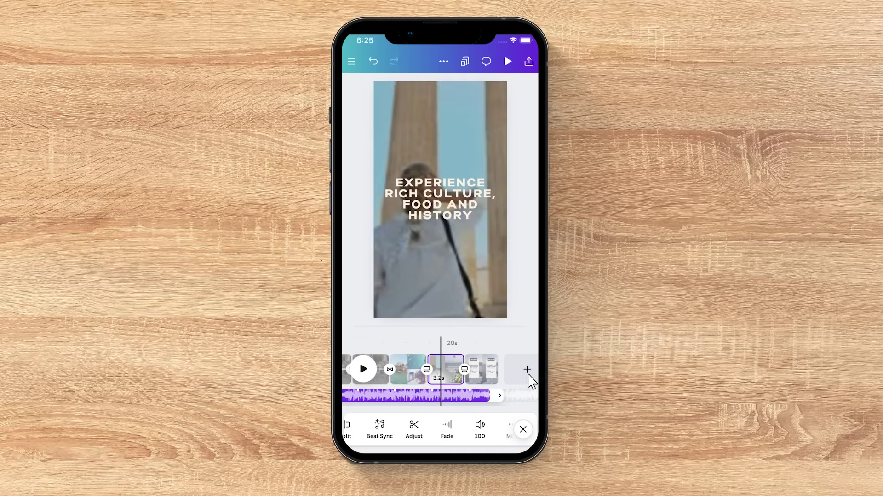
Beat-sync the pages to the music, then play the video back.
{"action": "left_click", "coordinate": [380, 428]}
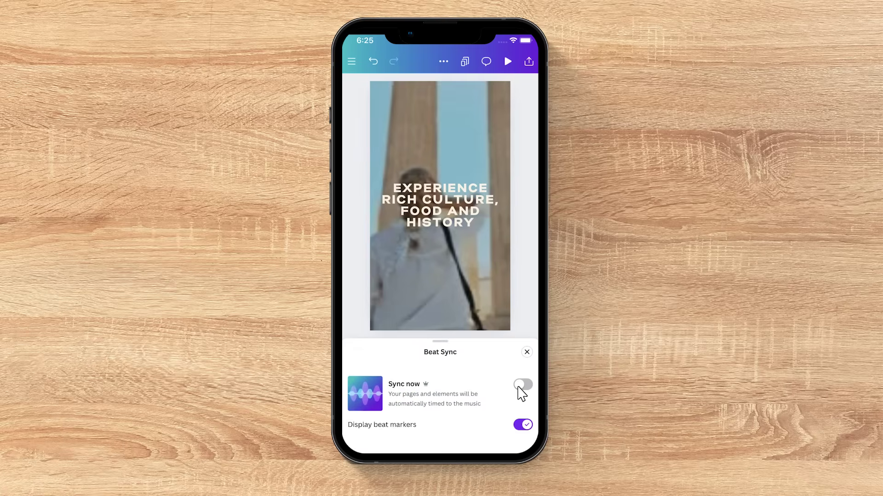
{"action": "left_click", "coordinate": [523, 391]}
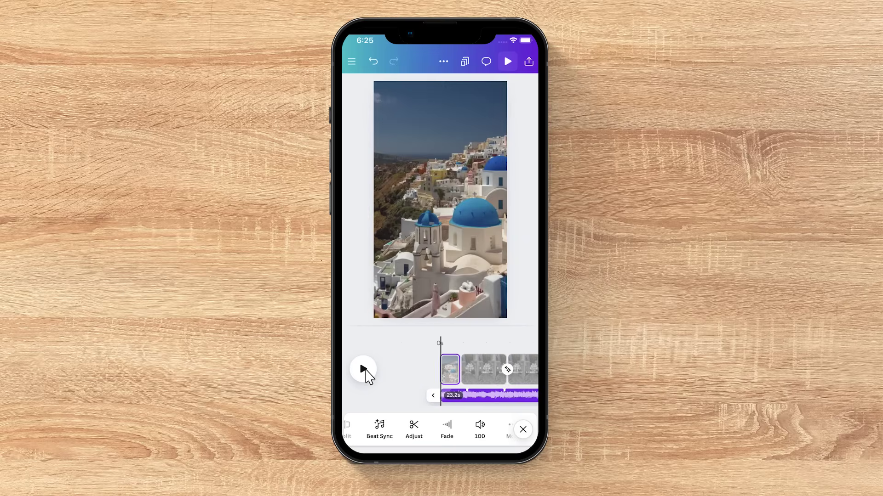
{"action": "left_click", "coordinate": [364, 370]}
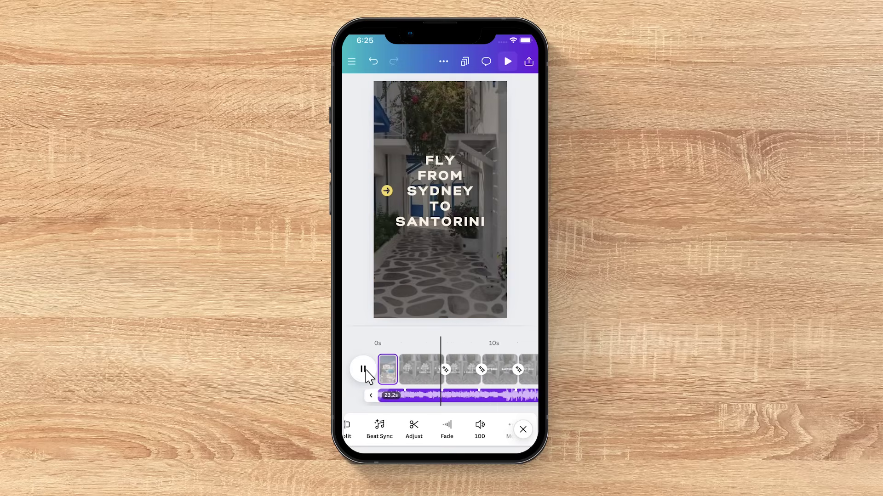
{"action": "left_click", "coordinate": [365, 370]}
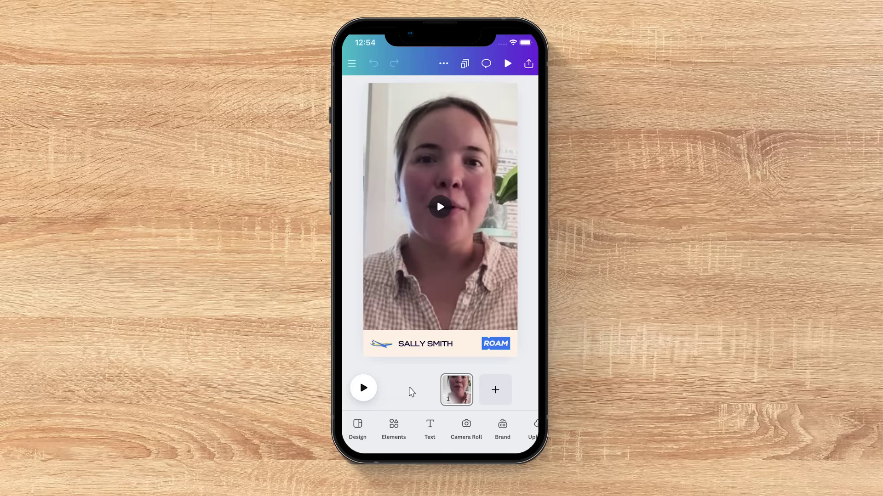
Preview the talking-head clip, then switch on Enhance voice in its audio settings.
{"action": "left_click", "coordinate": [364, 389]}
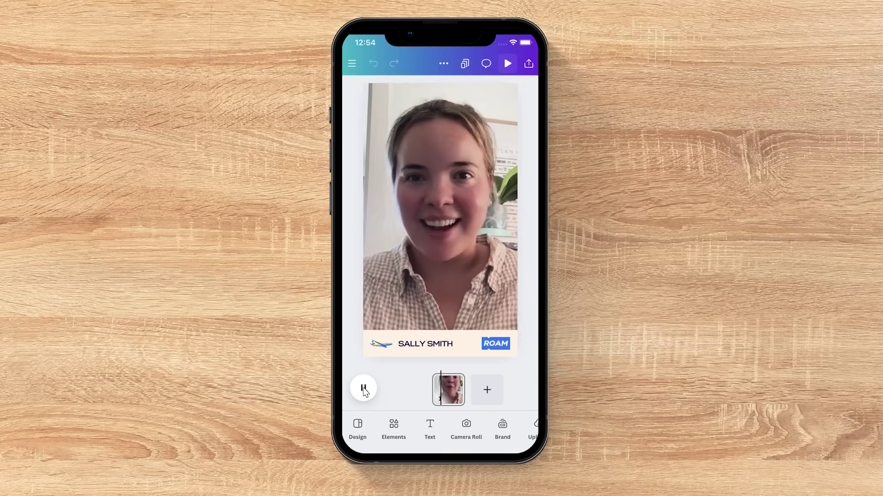
{"action": "left_click", "coordinate": [364, 389]}
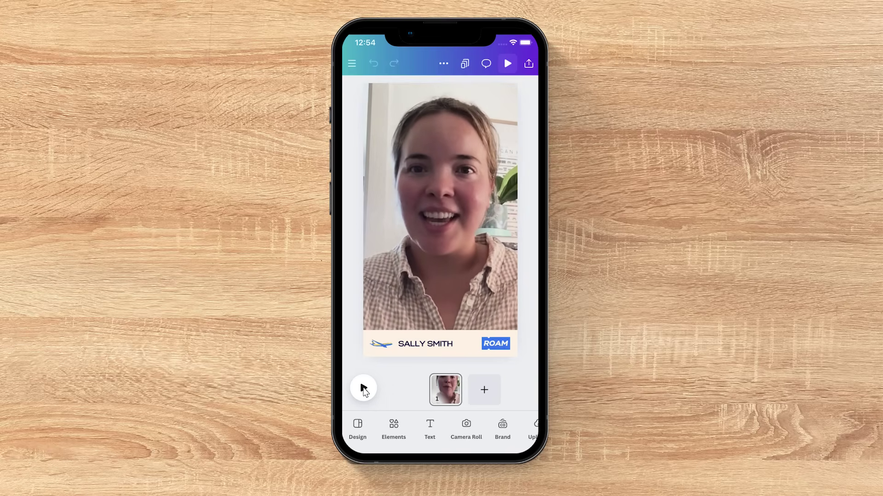
{"action": "left_click", "coordinate": [423, 310]}
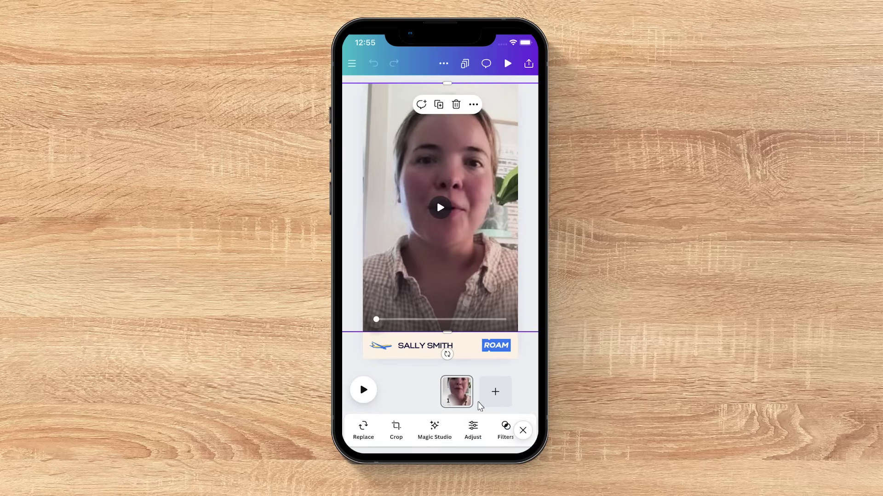
{"action": "left_click_drag", "start_coordinate": [493, 430], "coordinate": [348, 434]}
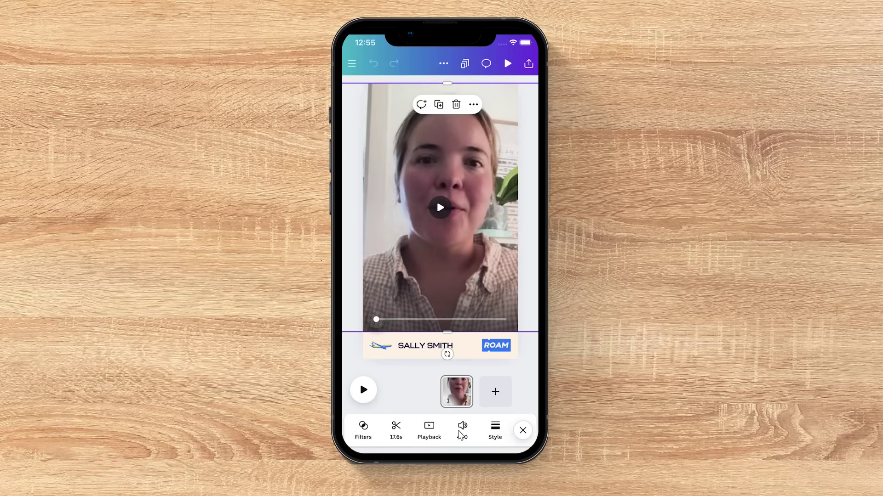
{"action": "left_click", "coordinate": [461, 431]}
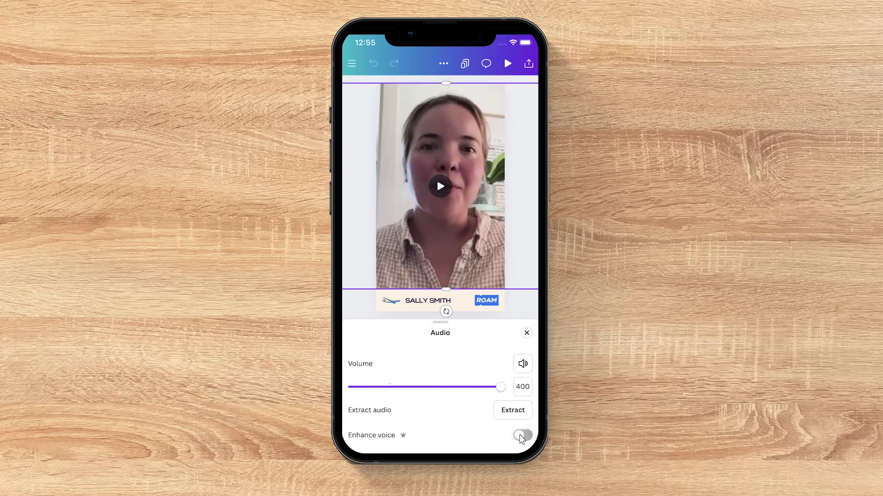
{"action": "left_click", "coordinate": [522, 436]}
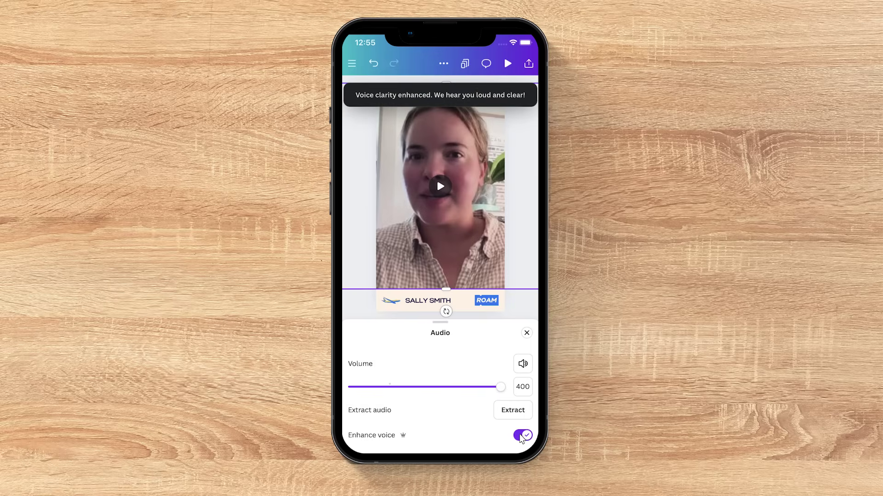
Play the talking-head clip back to hear the enhanced voice.
{"action": "left_click", "coordinate": [527, 333]}
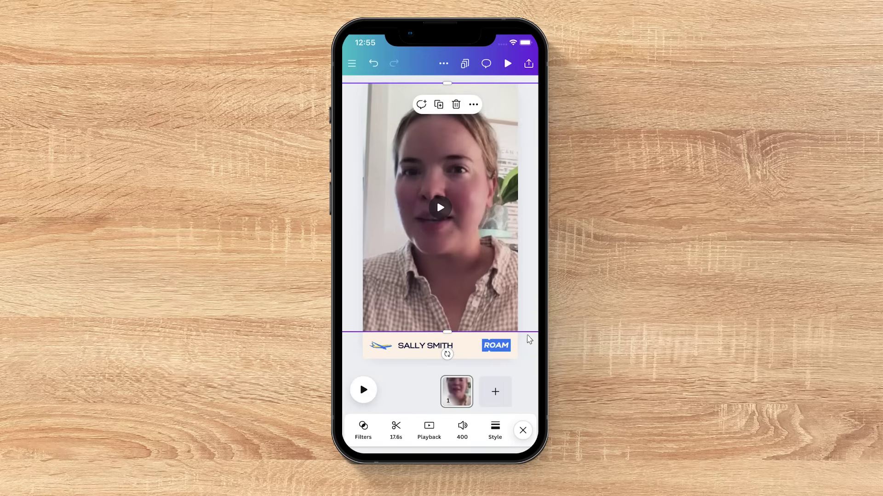
{"action": "left_click", "coordinate": [528, 338]}
{"action": "left_click", "coordinate": [365, 390]}
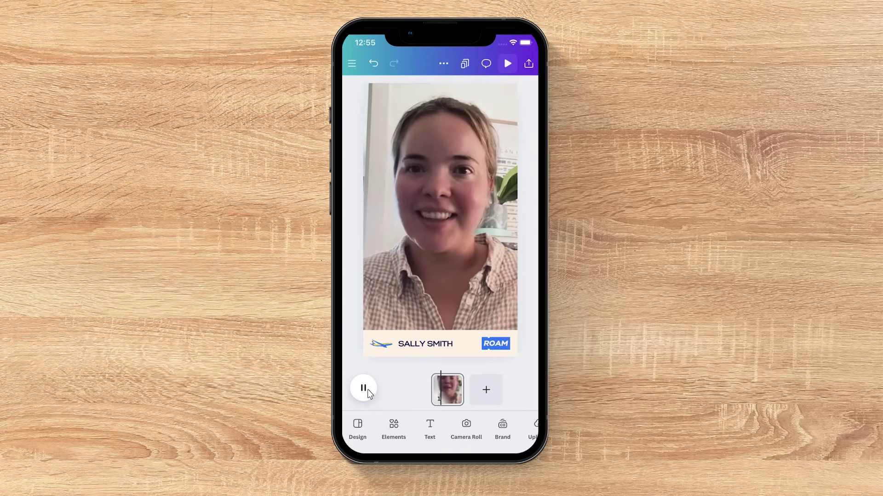
{"action": "left_click", "coordinate": [364, 389]}
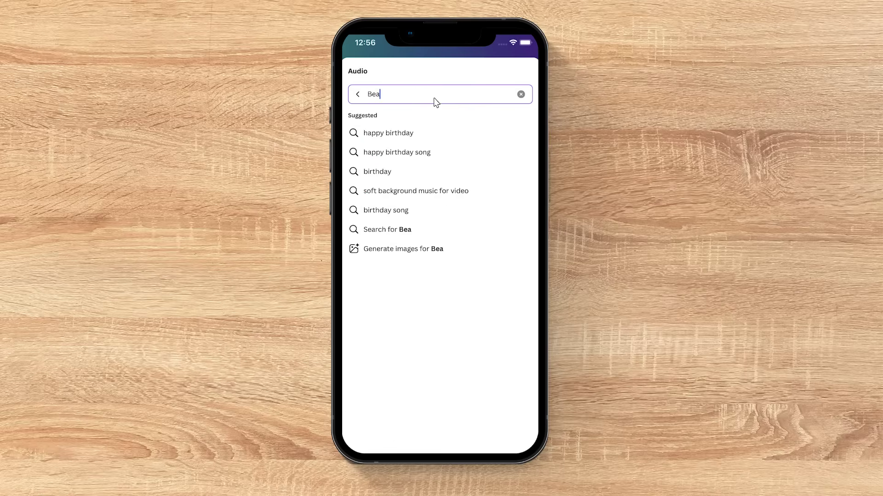
{"action": "type", "text": "ch sounds"}
Search beach sounds, preview Ocean Beach 1, and add it to the design.
{"action": "key", "text": "Return"}
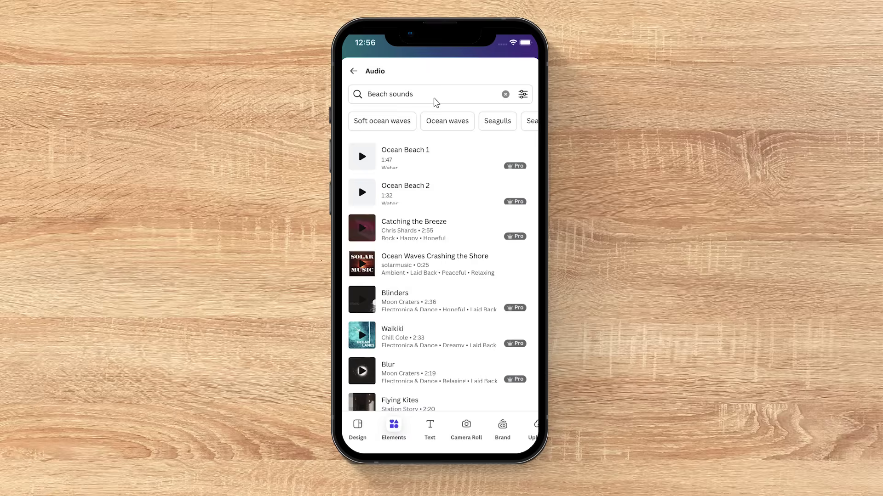
{"action": "left_click", "coordinate": [362, 157]}
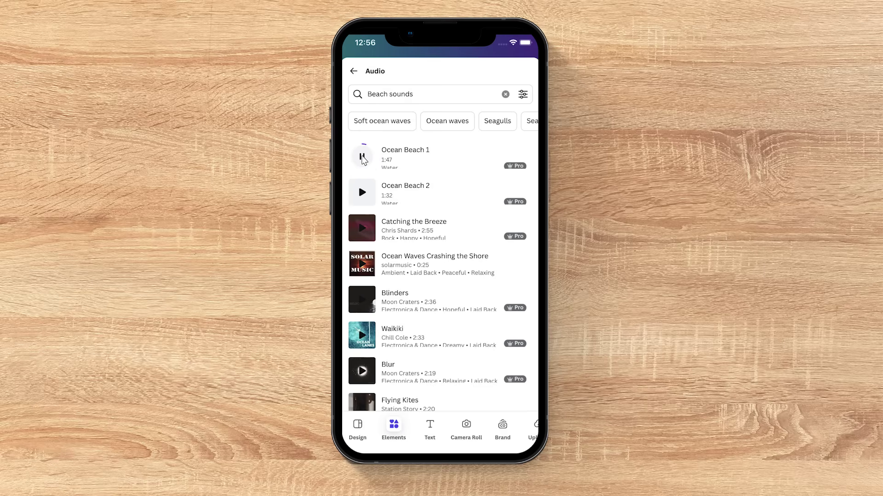
{"action": "left_click", "coordinate": [363, 158]}
{"action": "left_click", "coordinate": [404, 157]}
{"action": "left_click", "coordinate": [453, 403]}
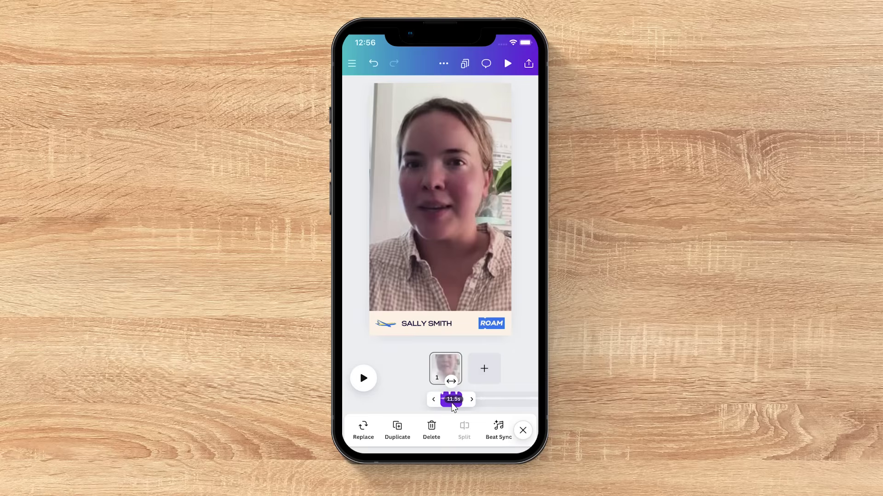
Deselect the sound clip and bring up the Uploads area.
{"action": "left_click", "coordinate": [522, 432]}
{"action": "left_click_drag", "start_coordinate": [521, 434], "coordinate": [429, 428]}
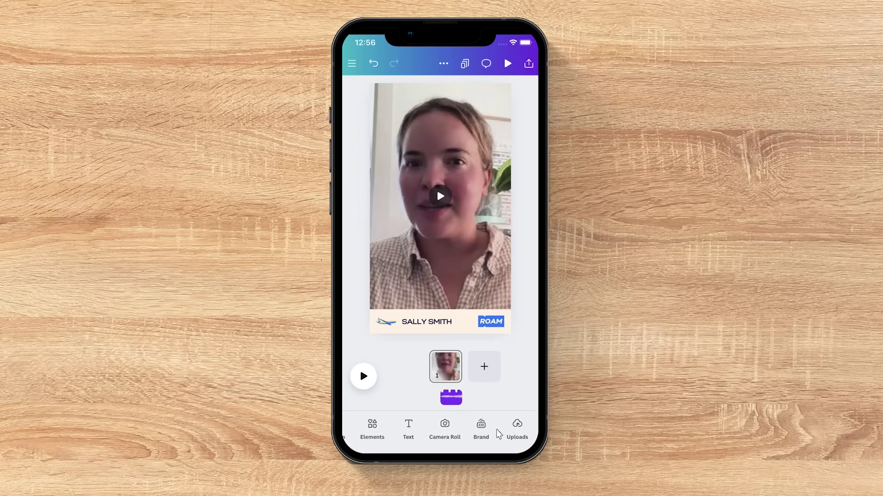
{"action": "left_click", "coordinate": [429, 427]}
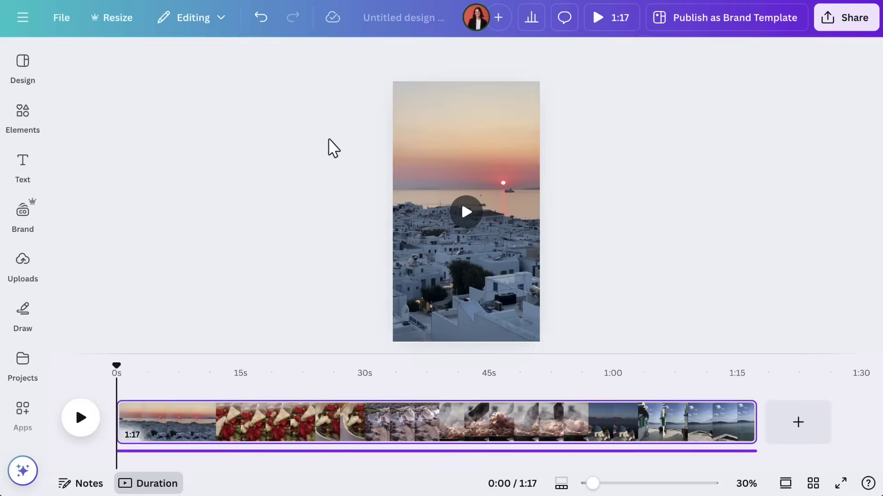
Replace the sunset video with Salad, Amphitheater, Cooking and Coastal Views highlight clips.
{"action": "left_click", "coordinate": [432, 132]}
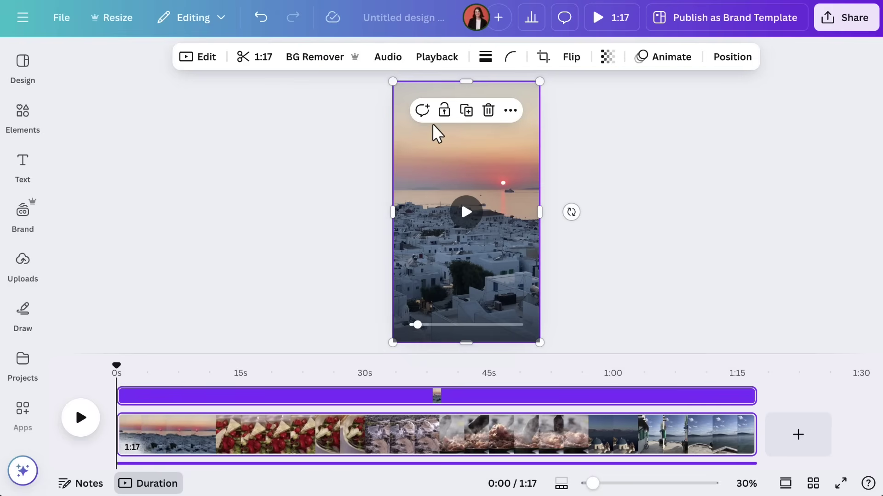
{"action": "left_click", "coordinate": [202, 61]}
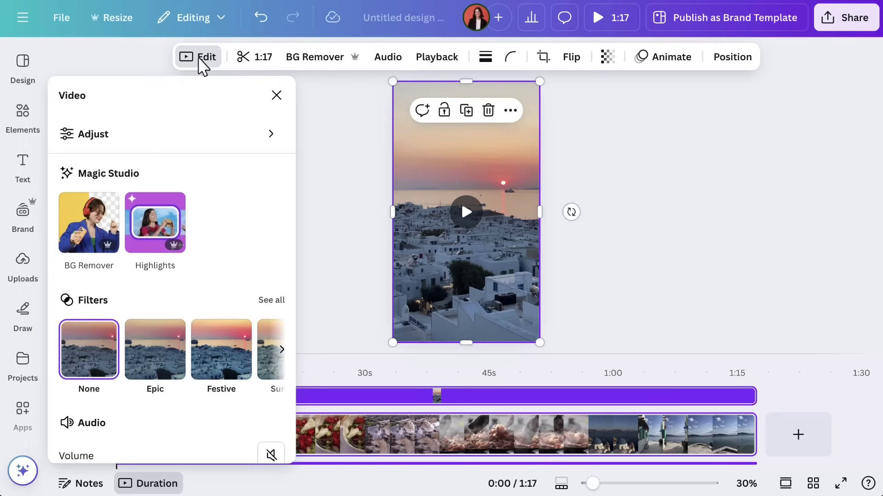
{"action": "left_click", "coordinate": [152, 228]}
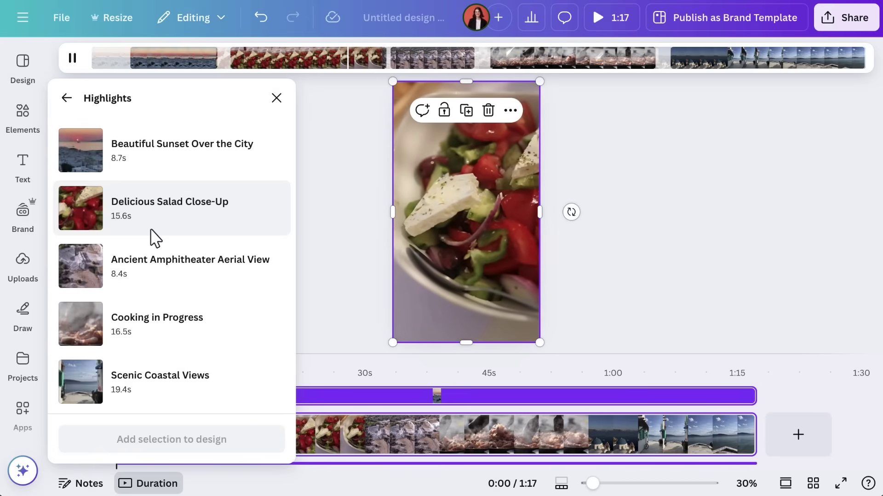
{"action": "left_click", "coordinate": [153, 236]}
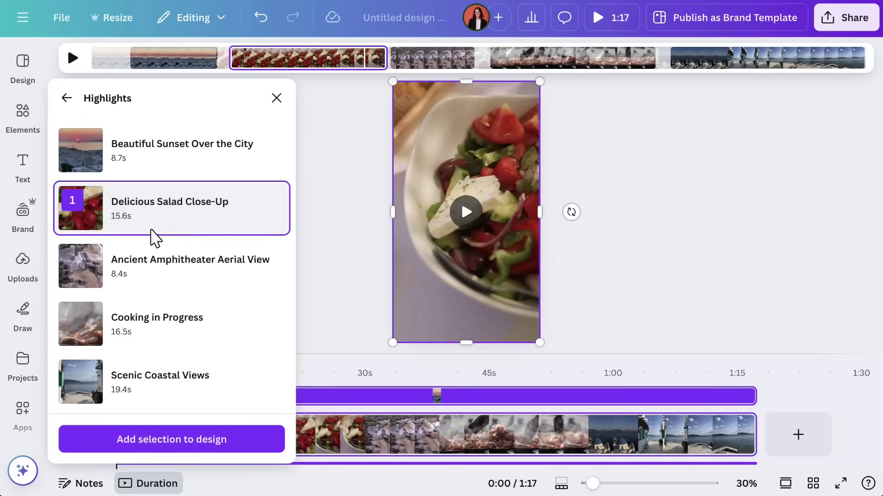
{"action": "left_click", "coordinate": [153, 268]}
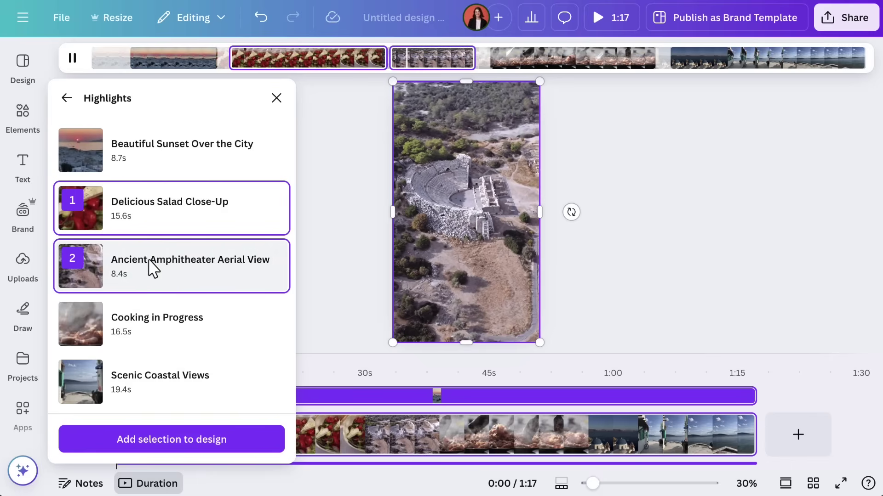
{"action": "left_click", "coordinate": [143, 319]}
{"action": "left_click", "coordinate": [140, 380]}
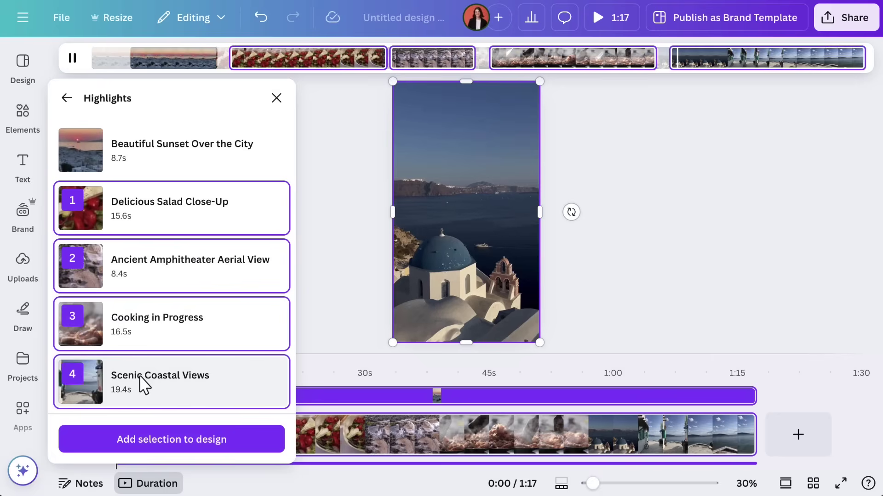
{"action": "left_click", "coordinate": [144, 438]}
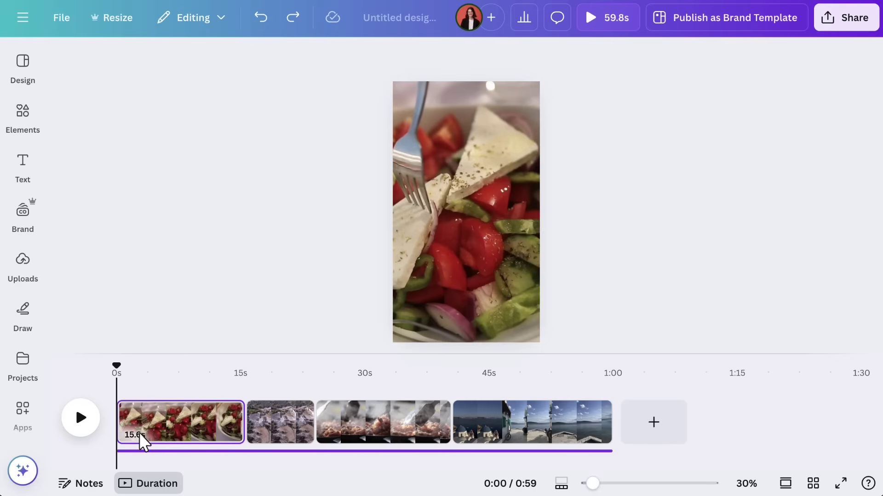
{"action": "left_click", "coordinate": [81, 418]}
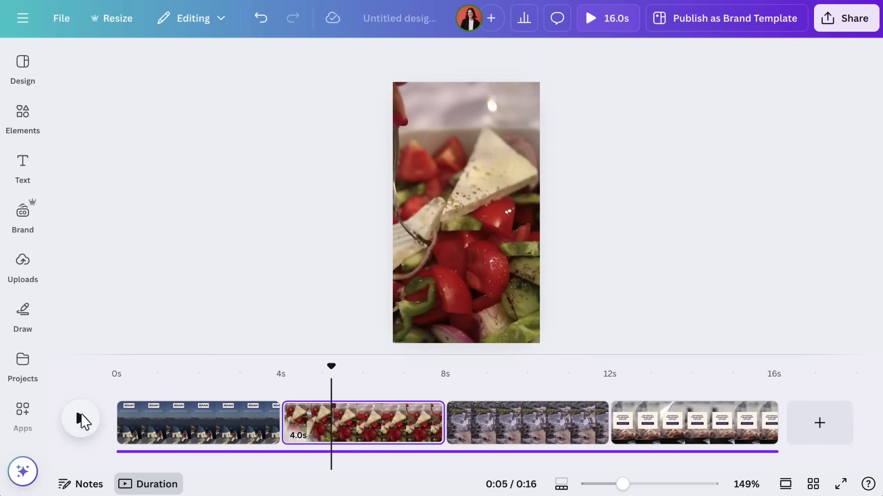
{"action": "left_click", "coordinate": [80, 420]}
{"action": "left_click", "coordinate": [467, 253]}
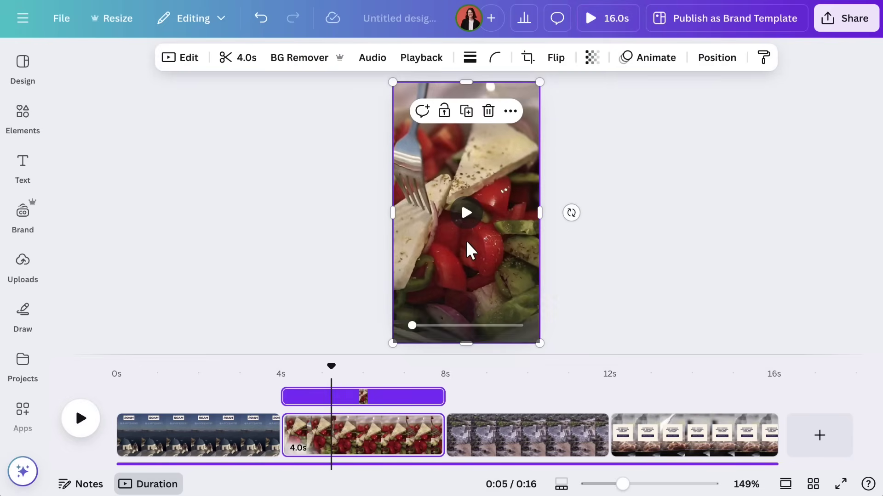
{"action": "left_click", "coordinate": [185, 61]}
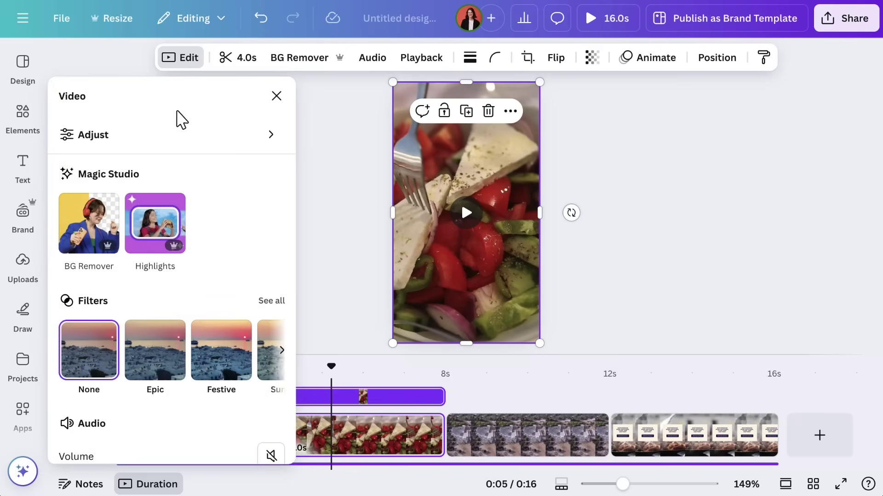
{"action": "left_click", "coordinate": [170, 215]}
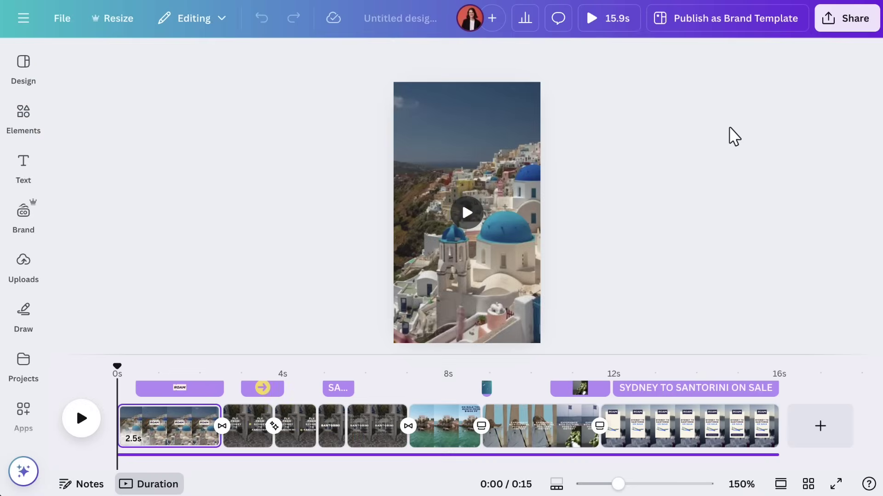
Review the available download file types in the Share menu.
{"action": "left_click", "coordinate": [837, 28]}
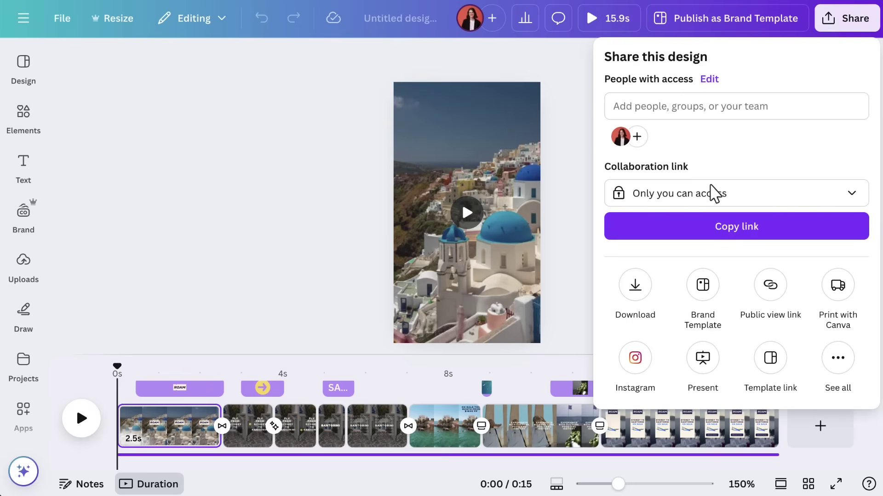
{"action": "left_click", "coordinate": [634, 285]}
{"action": "left_click", "coordinate": [714, 118]}
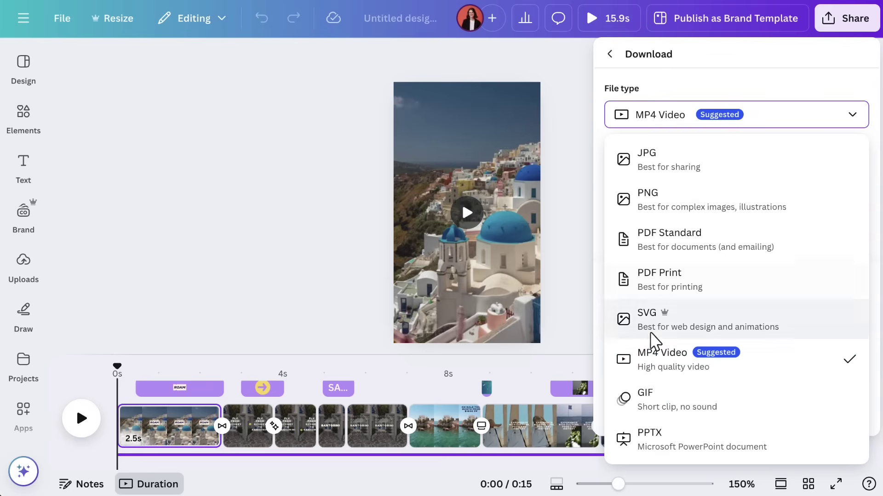
{"action": "left_click", "coordinate": [610, 55]}
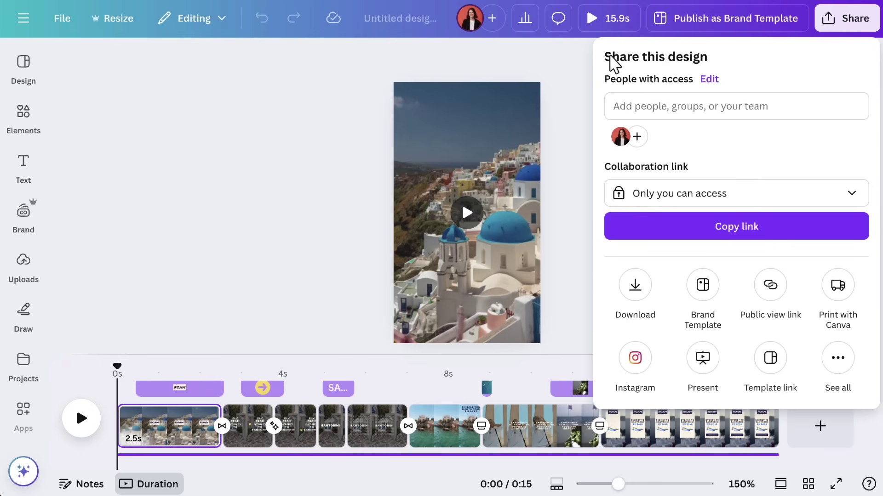
Browse more publishing options, then create a public view link for the Santorini video.
{"action": "left_click", "coordinate": [837, 360]}
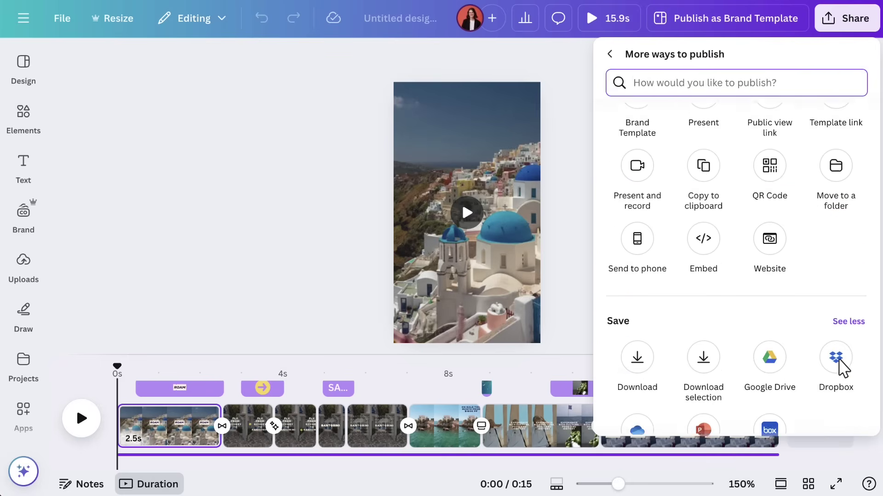
{"action": "scroll", "coordinate": [839, 367], "scroll_direction": "down", "scroll_amount": 3}
{"action": "scroll", "coordinate": [841, 367], "scroll_direction": "down", "scroll_amount": 2}
{"action": "scroll", "coordinate": [842, 369], "scroll_direction": "down", "scroll_amount": 1}
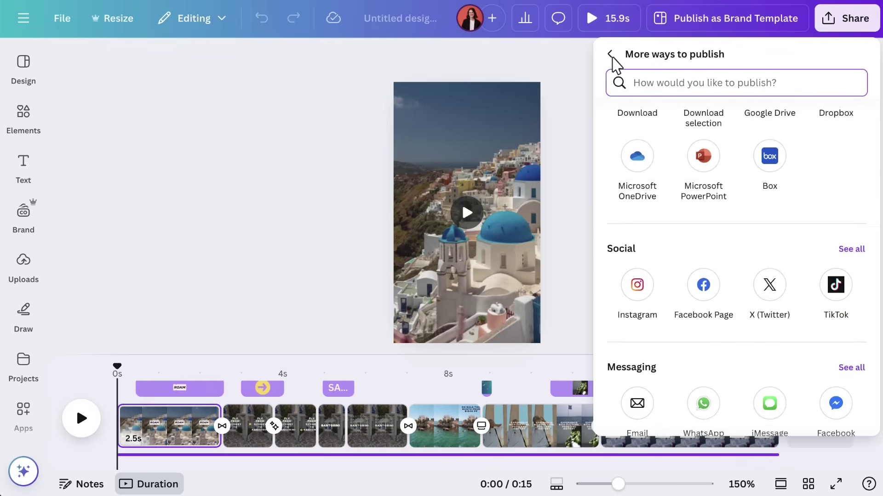
{"action": "left_click", "coordinate": [610, 55]}
{"action": "left_click", "coordinate": [770, 287]}
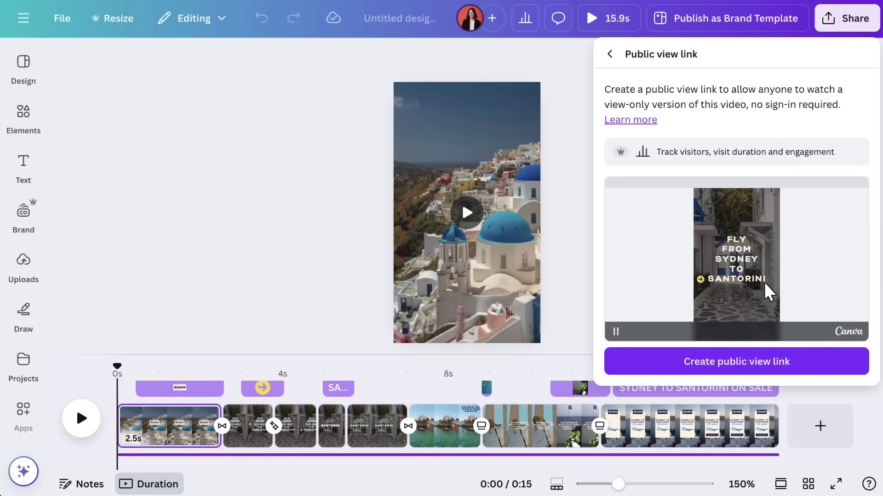
{"action": "left_click", "coordinate": [754, 360]}
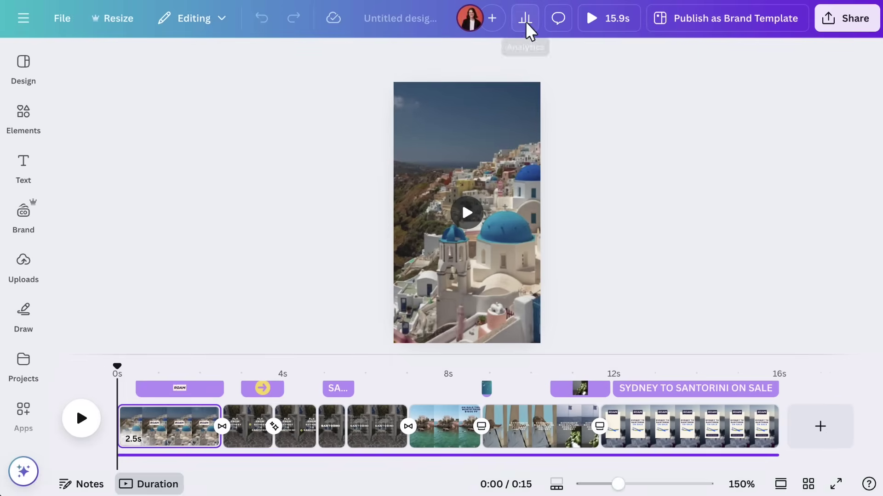
Check the design's analytics, which show no visits yet, then reopen the sharing options.
{"action": "left_click", "coordinate": [526, 22]}
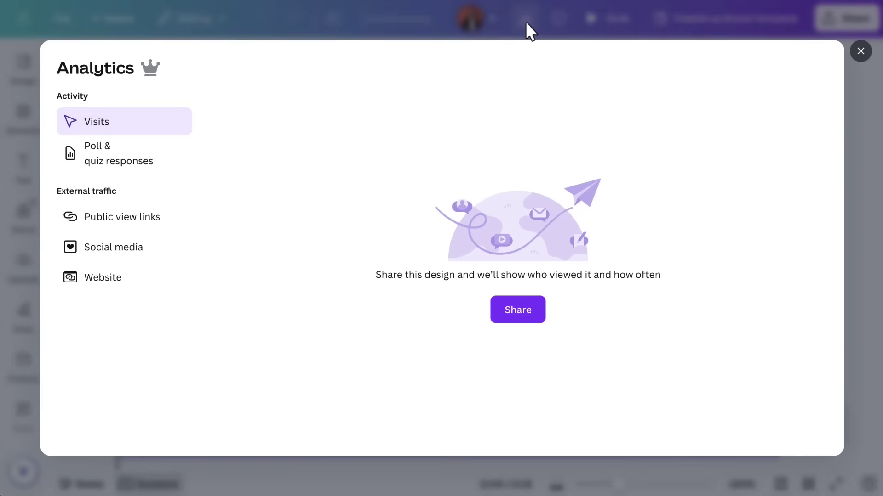
{"action": "left_click", "coordinate": [859, 50]}
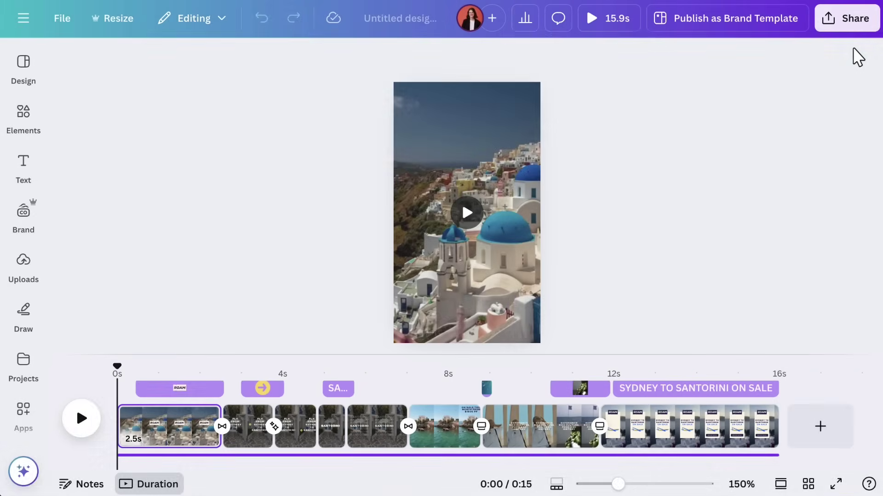
{"action": "left_click", "coordinate": [846, 24]}
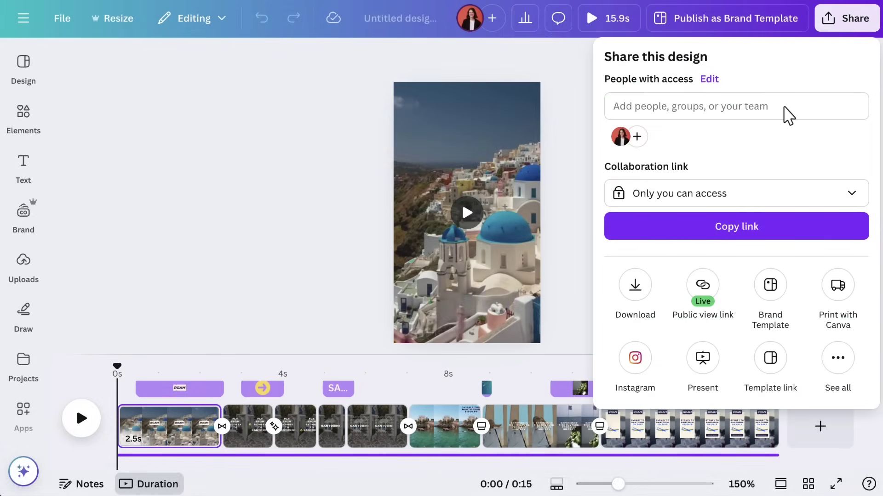
Share the design with a colleague as comment-only, then open their 'This is looking so good!' comment.
{"action": "left_click", "coordinate": [784, 109]}
{"action": "type", "text": "matt@yourcompany"}
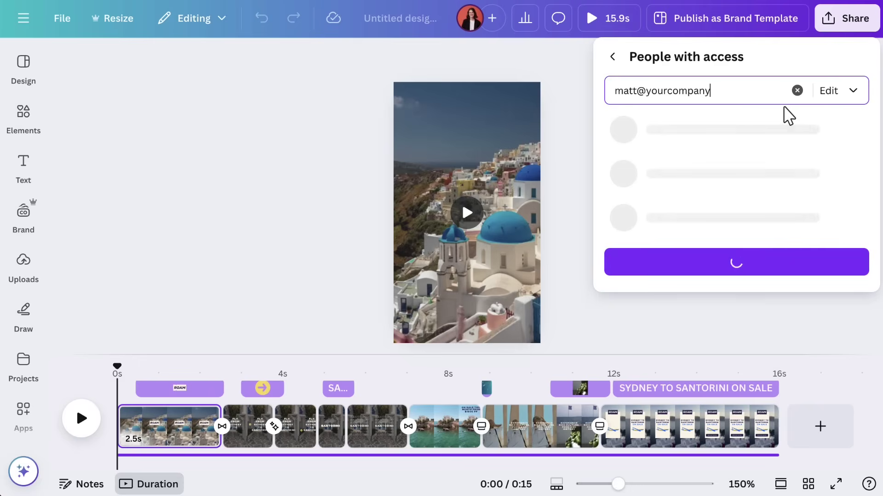
{"action": "key", "text": "Return"}
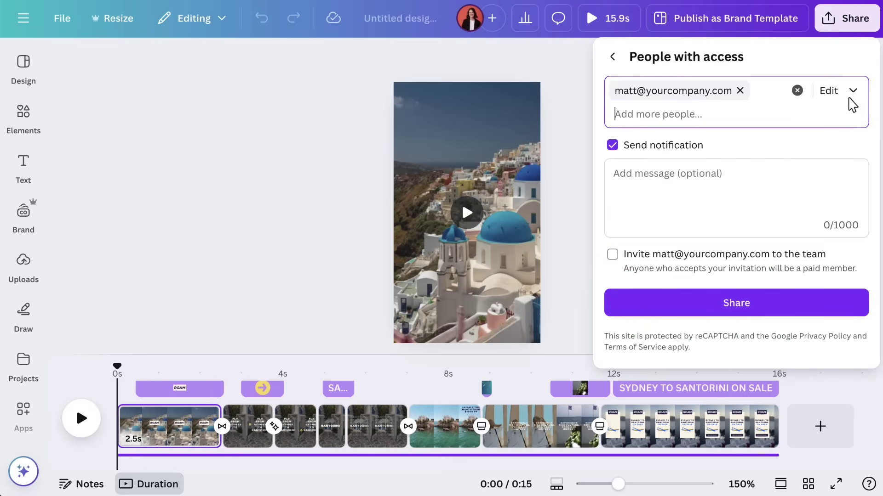
{"action": "left_click", "coordinate": [853, 101]}
{"action": "left_click", "coordinate": [774, 157]}
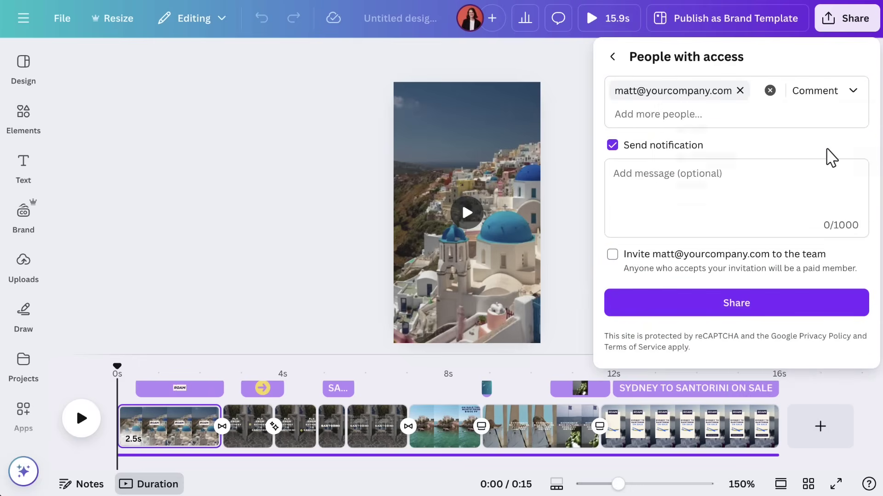
{"action": "left_click", "coordinate": [773, 305]}
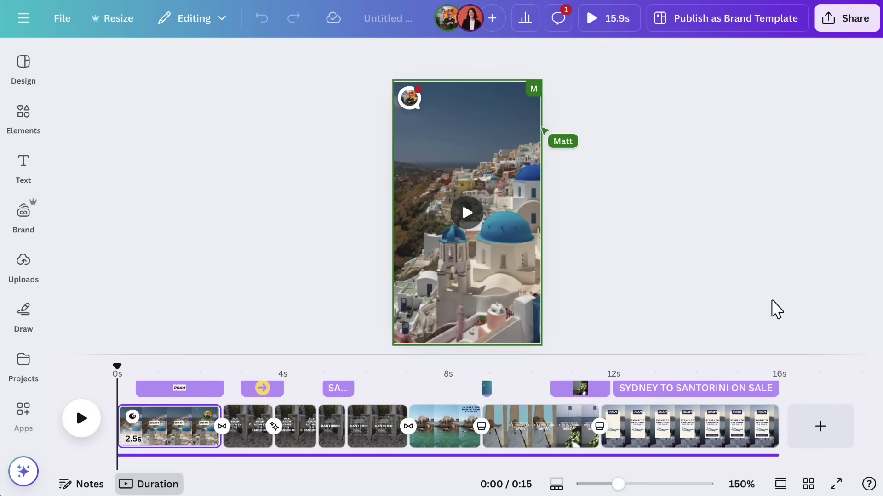
{"action": "left_click", "coordinate": [412, 103]}
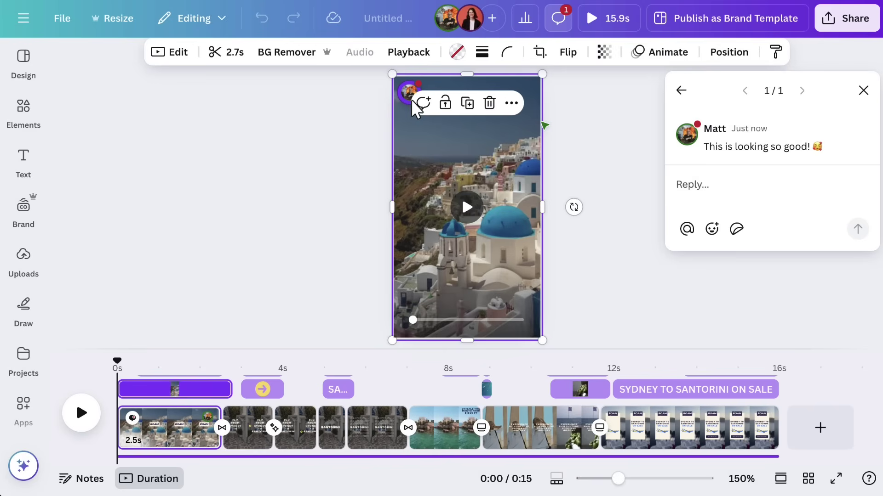
{"action": "mouse_move", "coordinate": [759, 138]}
{"action": "left_click", "coordinate": [811, 132]}
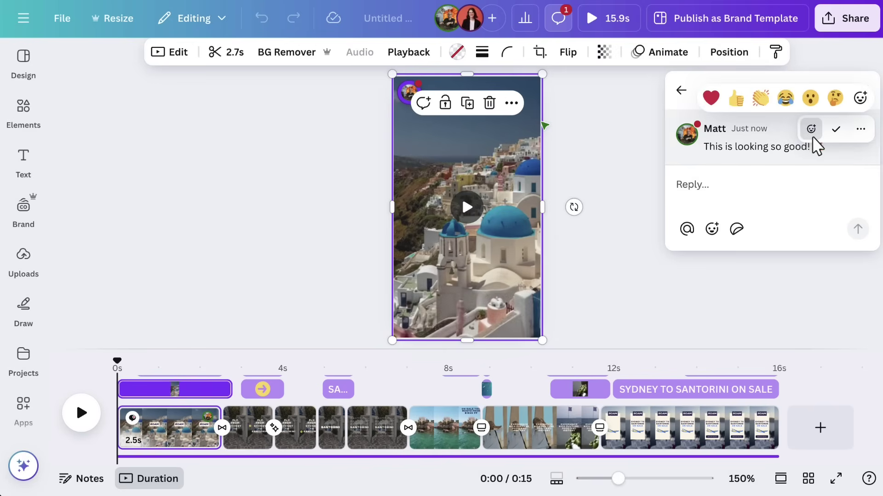